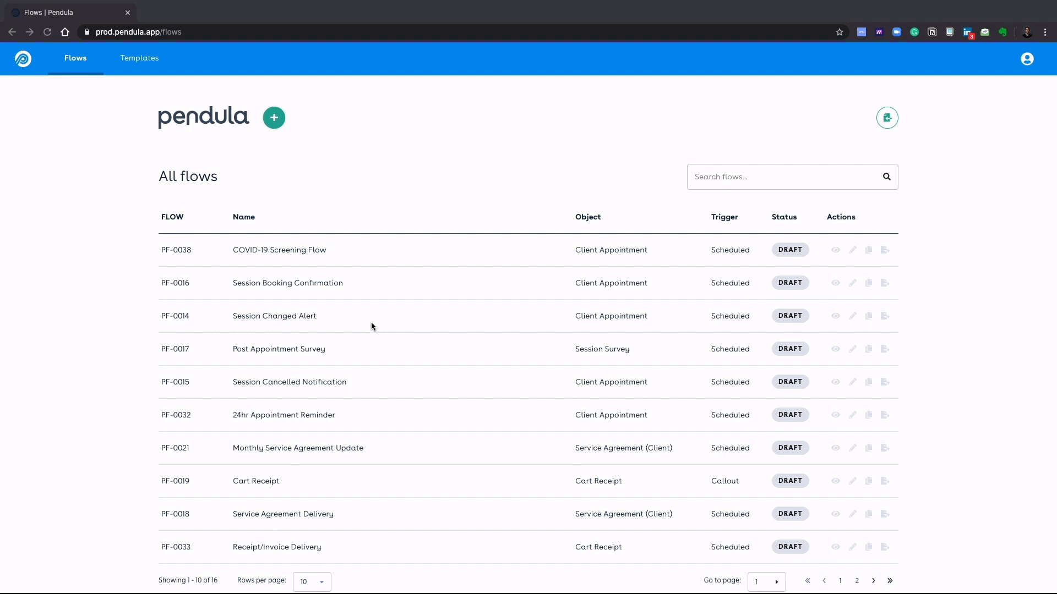
Create a new flow with Client Appointment as its related object
{"action": "left_click", "coordinate": [275, 120]}
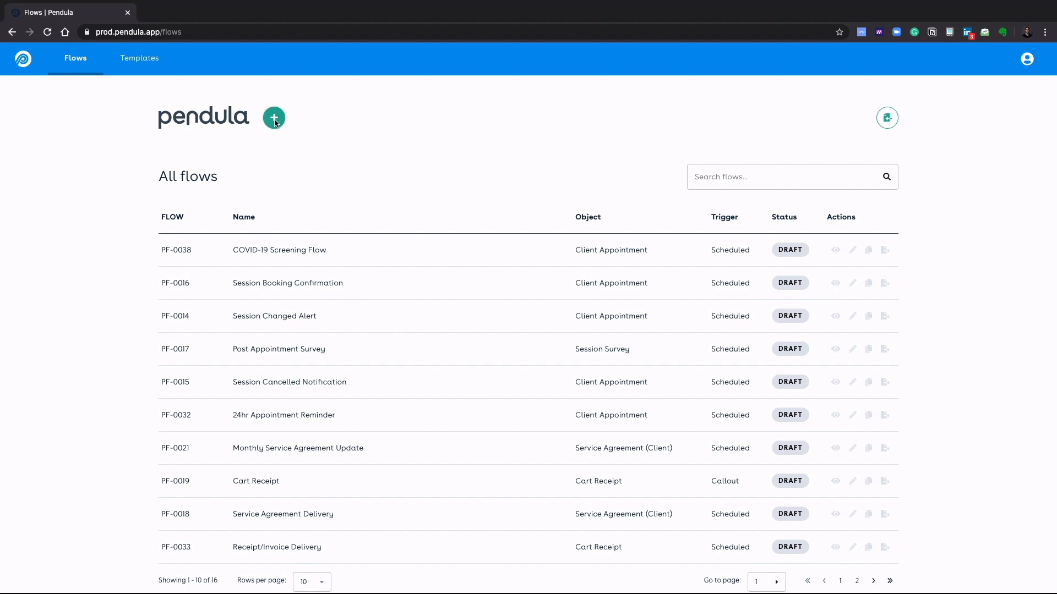
{"action": "left_click", "coordinate": [274, 119]}
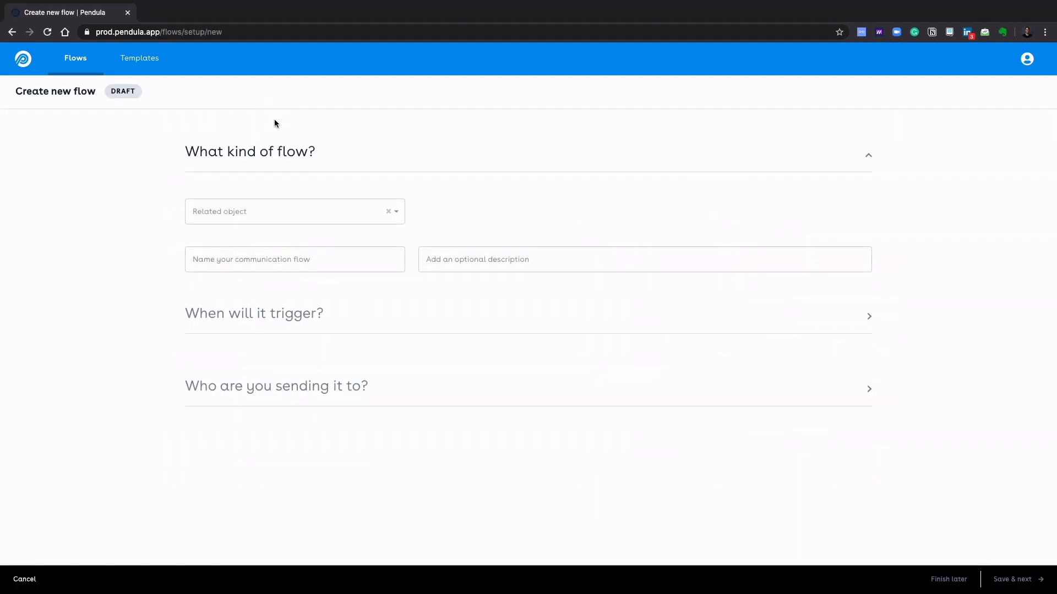
{"action": "left_click", "coordinate": [269, 214]}
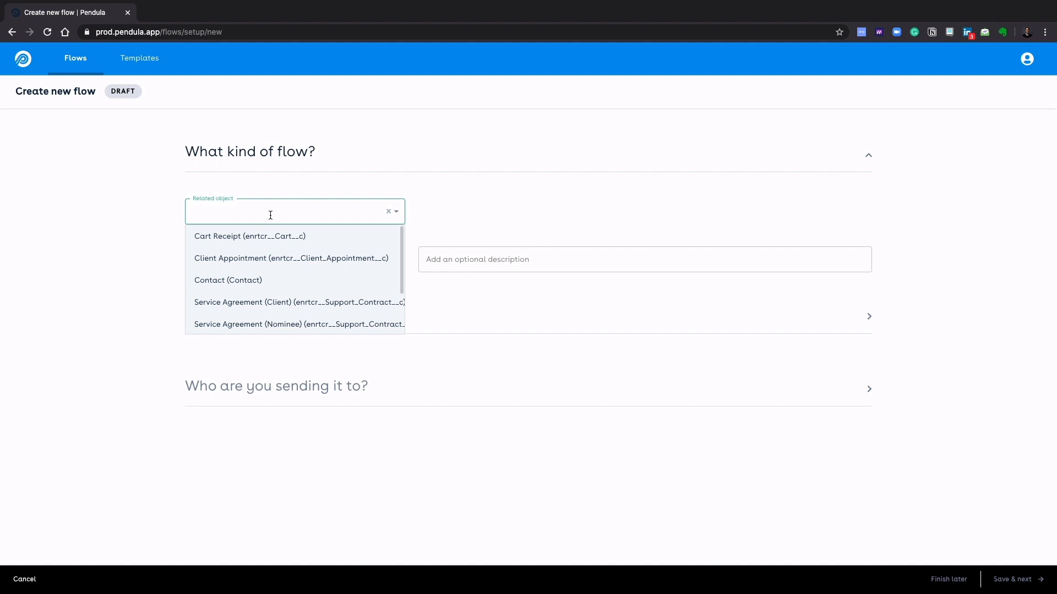
{"action": "left_click", "coordinate": [274, 258]}
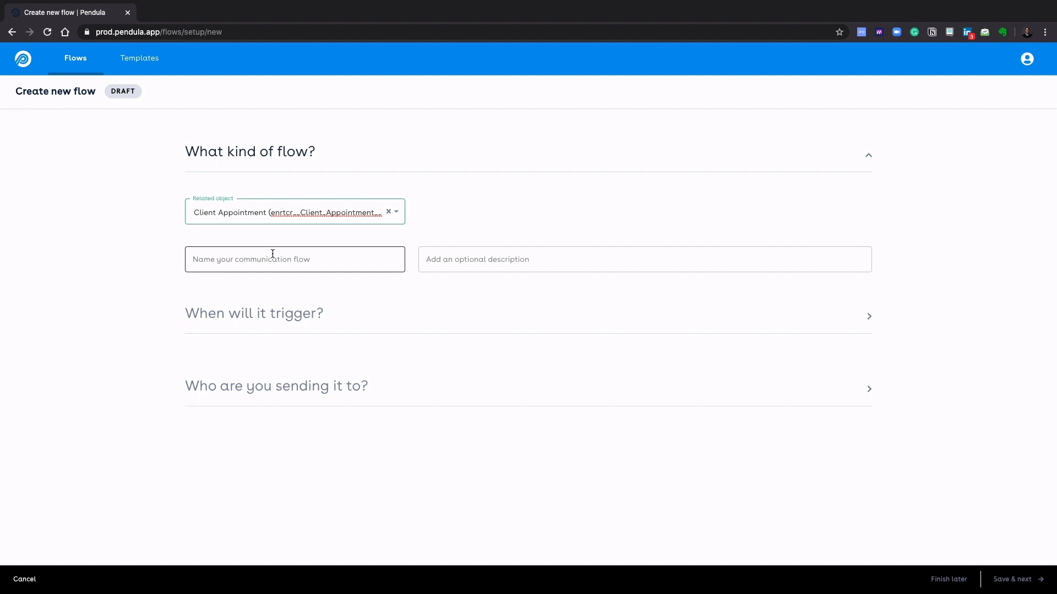
Name the flow "Appointment Reminder Flow" and describe it as "Sent to clients prior to appointment"
{"action": "left_click", "coordinate": [273, 254]}
{"action": "type", "text": "Appointm"}
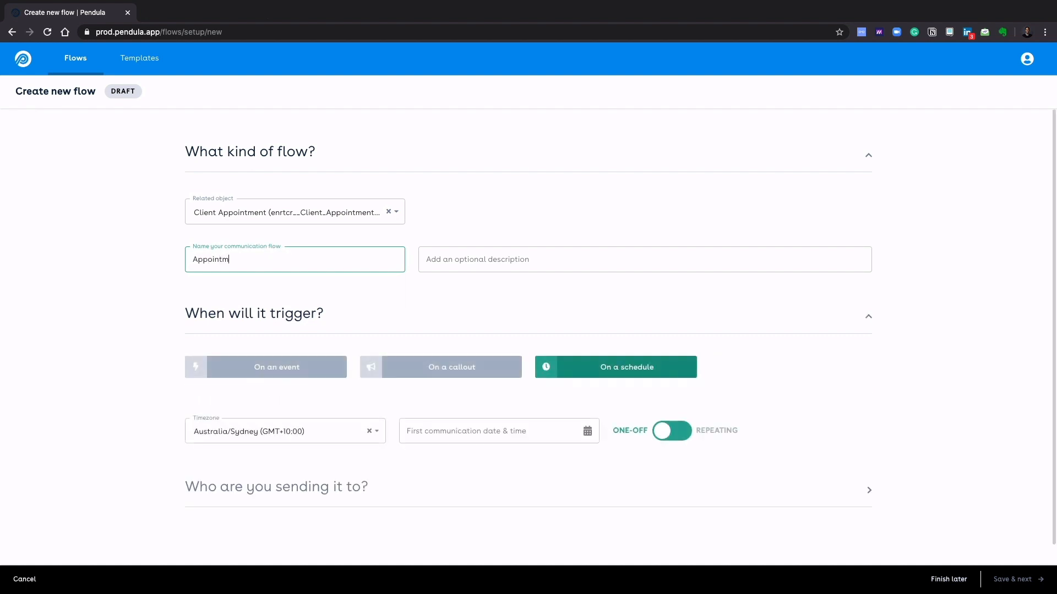
{"action": "type", "text": "ent Reminder Flow"}
{"action": "key", "text": "Tab"}
{"action": "type", "text": "Sent "}
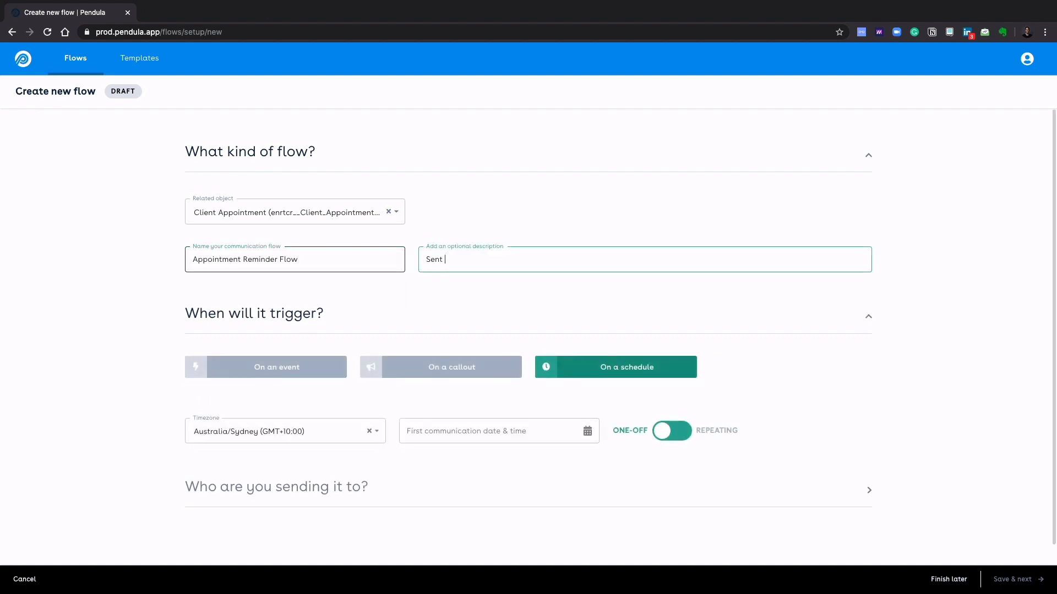
{"action": "type", "text": "to clients prior to appointment"}
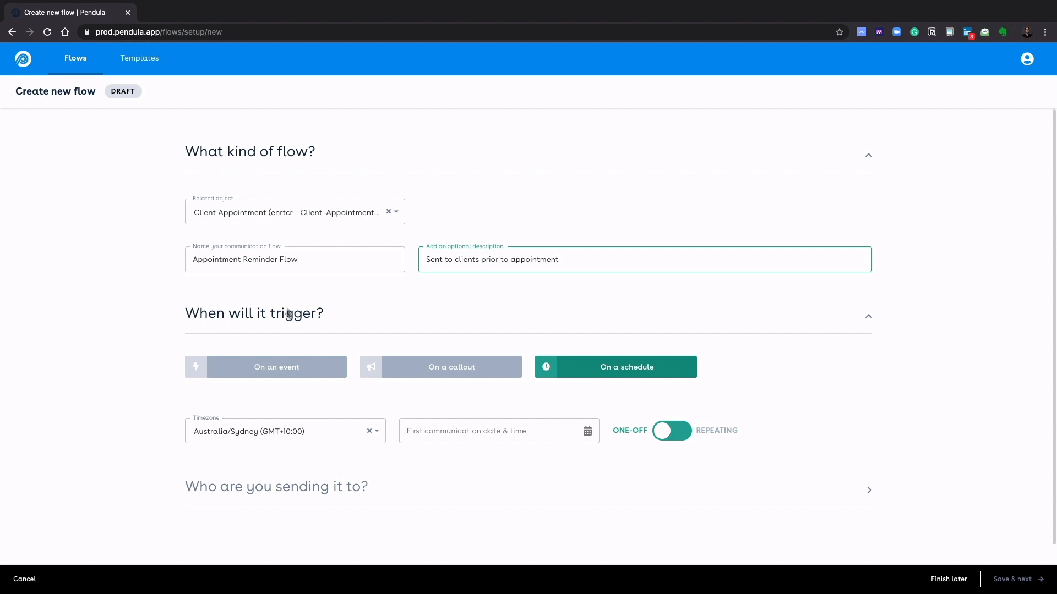
Trigger the flow on a schedule, with the first communication on 27/04/2020 at 09:00 AM
{"action": "left_click", "coordinate": [282, 369]}
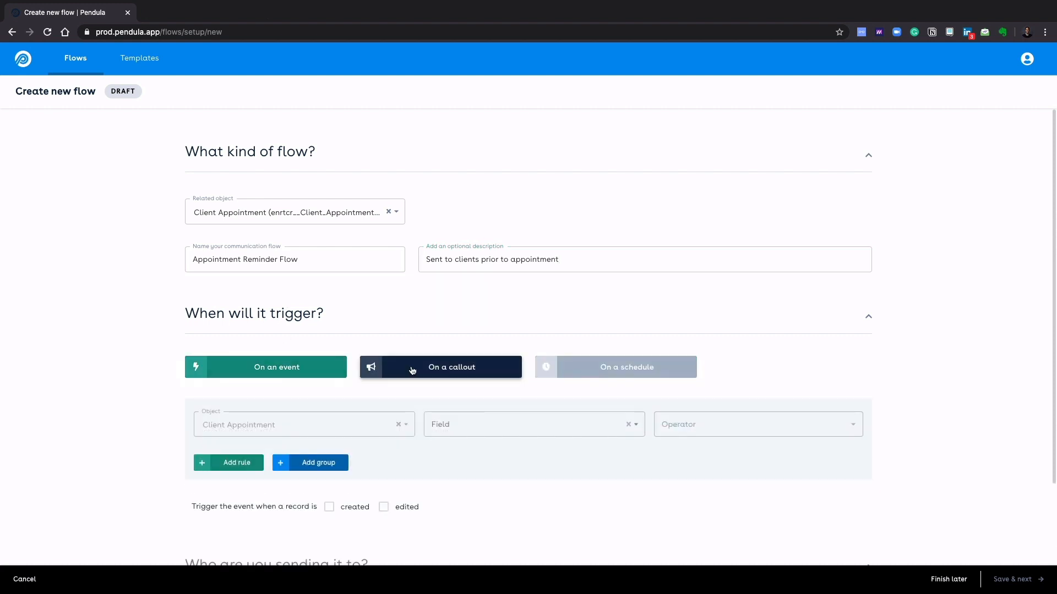
{"action": "left_click", "coordinate": [616, 368]}
{"action": "left_click", "coordinate": [587, 429]}
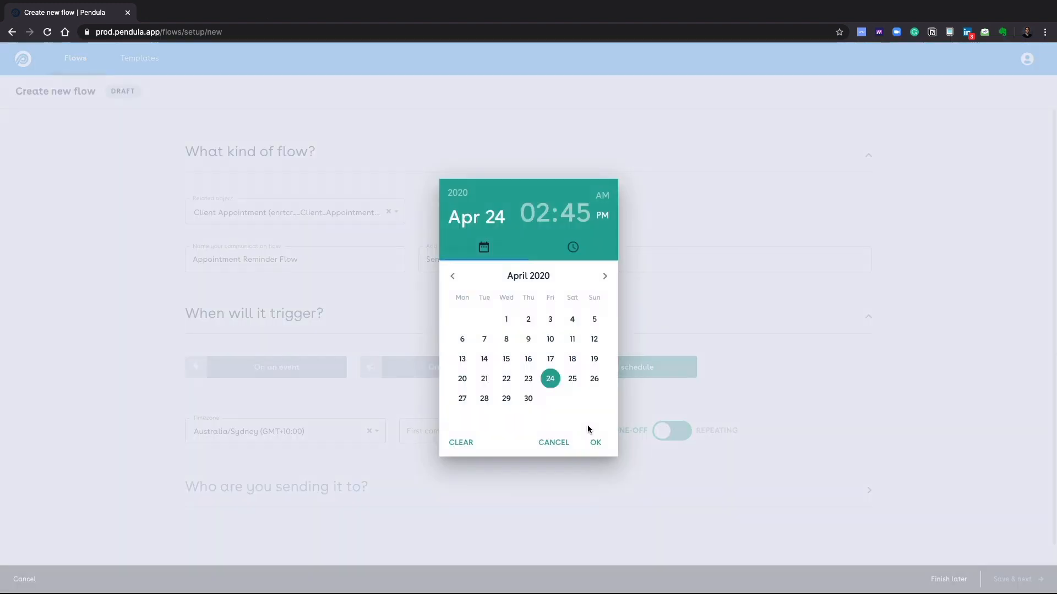
{"action": "left_click", "coordinate": [464, 399]}
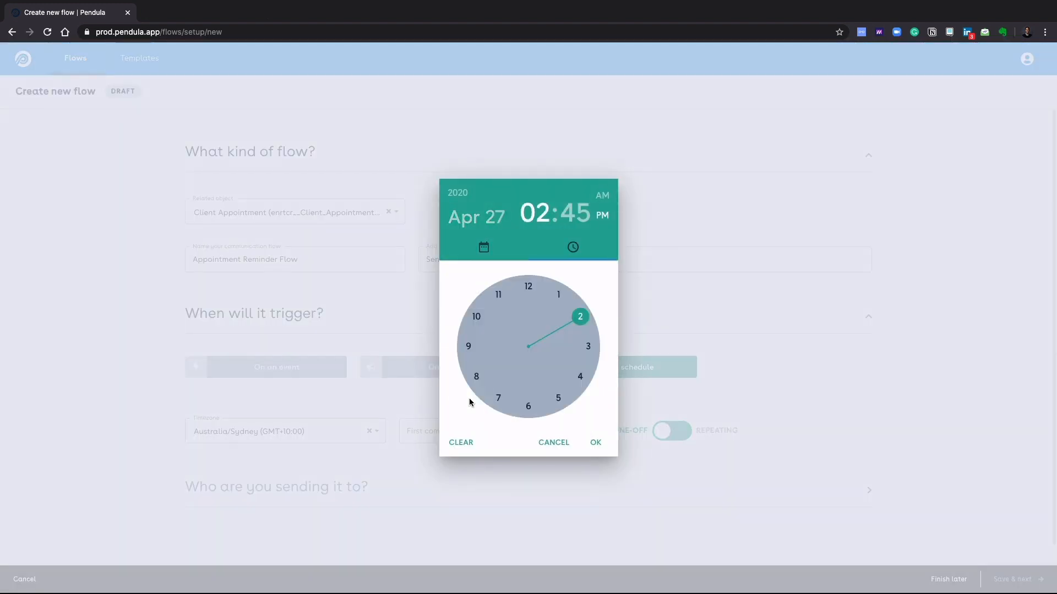
{"action": "left_click", "coordinate": [468, 347]}
{"action": "left_click", "coordinate": [528, 286]}
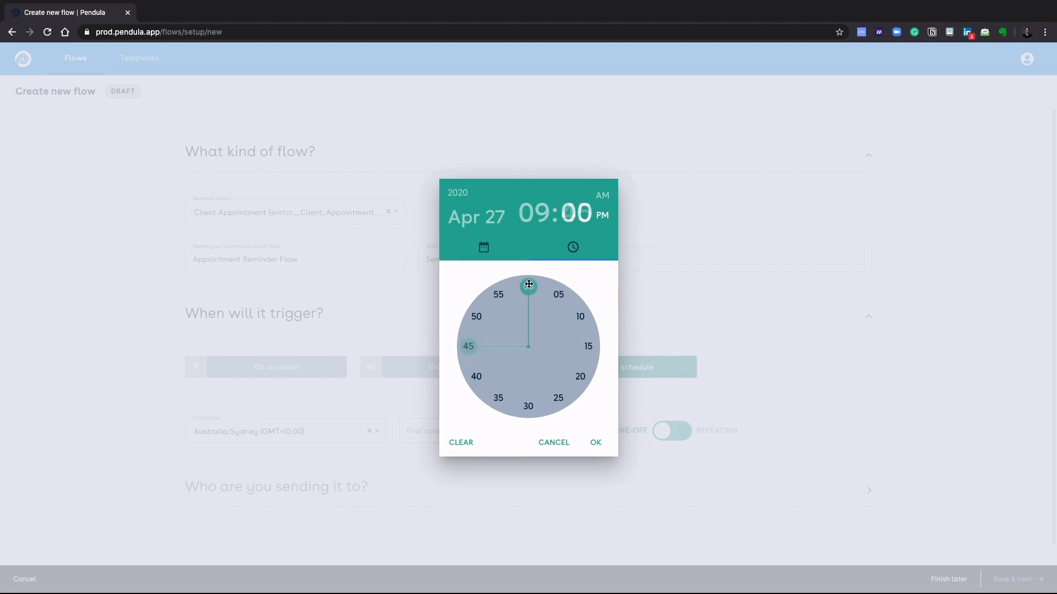
{"action": "left_click", "coordinate": [602, 198]}
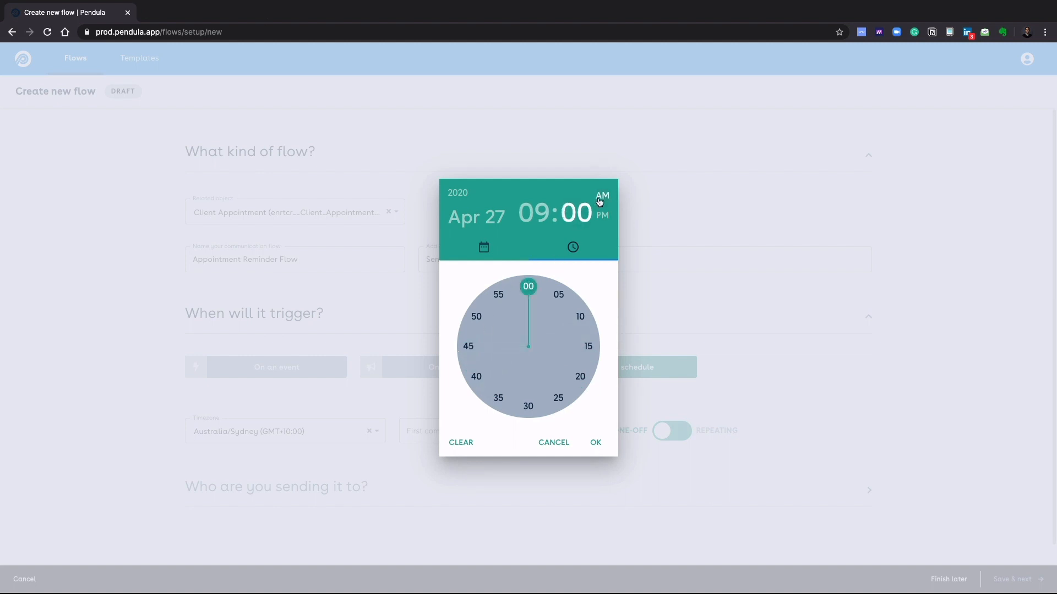
{"action": "left_click", "coordinate": [597, 443]}
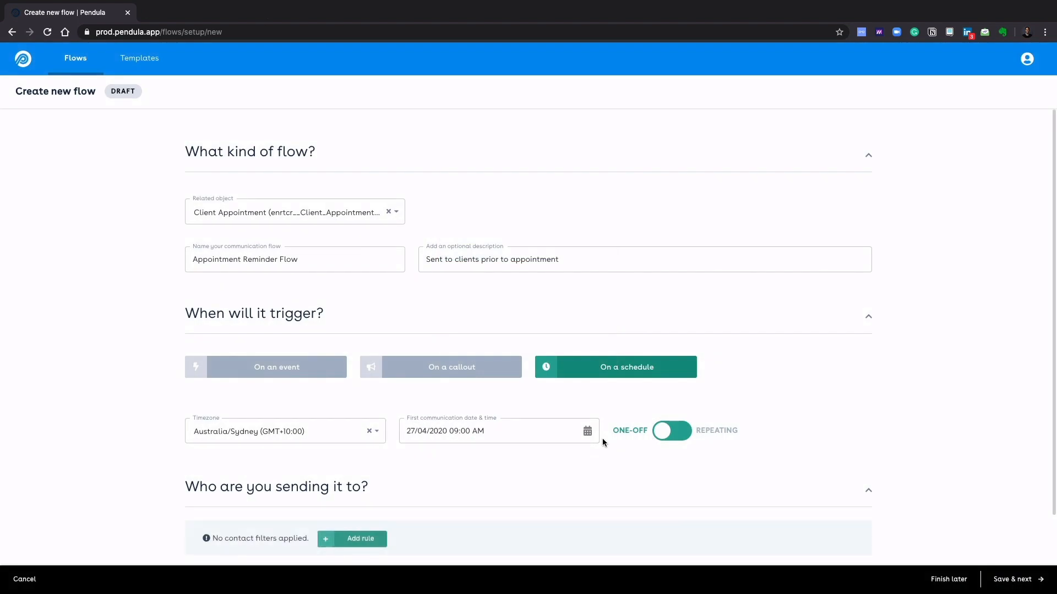
Make the schedule repeating, with a repeat interval in days
{"action": "left_click", "coordinate": [675, 440]}
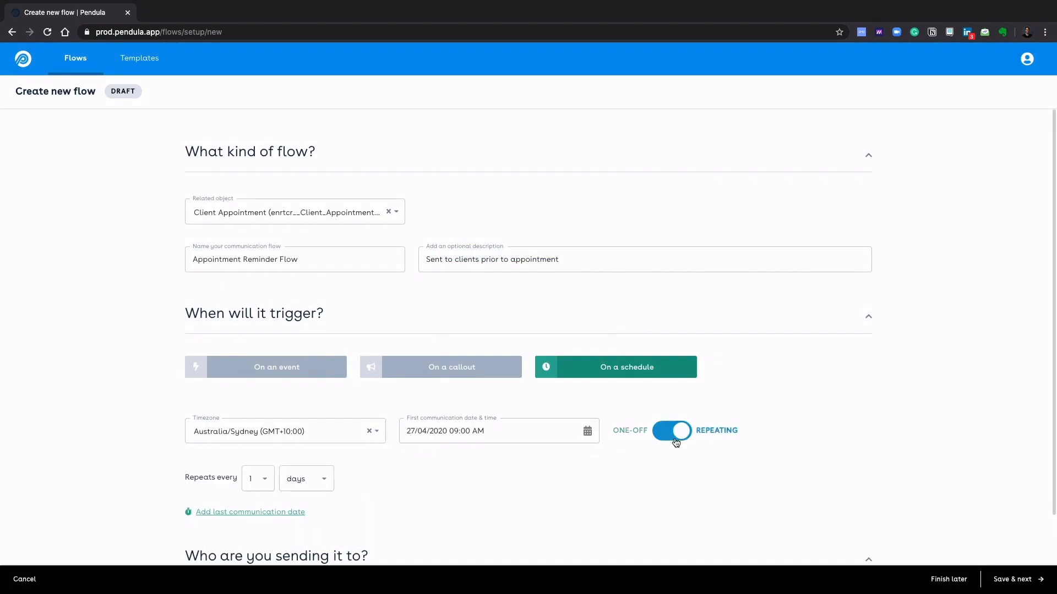
{"action": "left_click", "coordinate": [317, 475]}
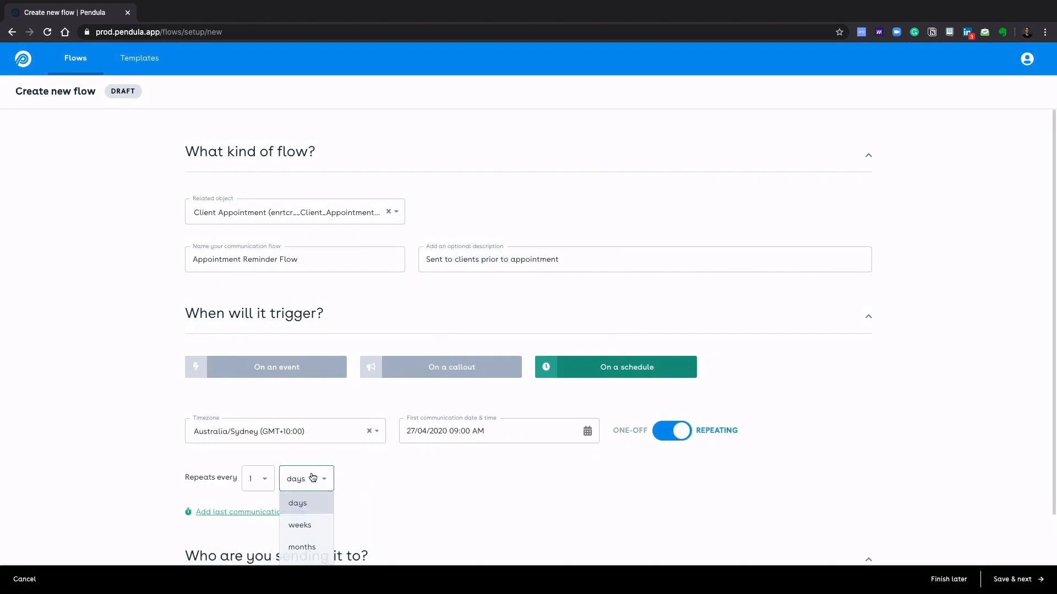
{"action": "left_click", "coordinate": [309, 501]}
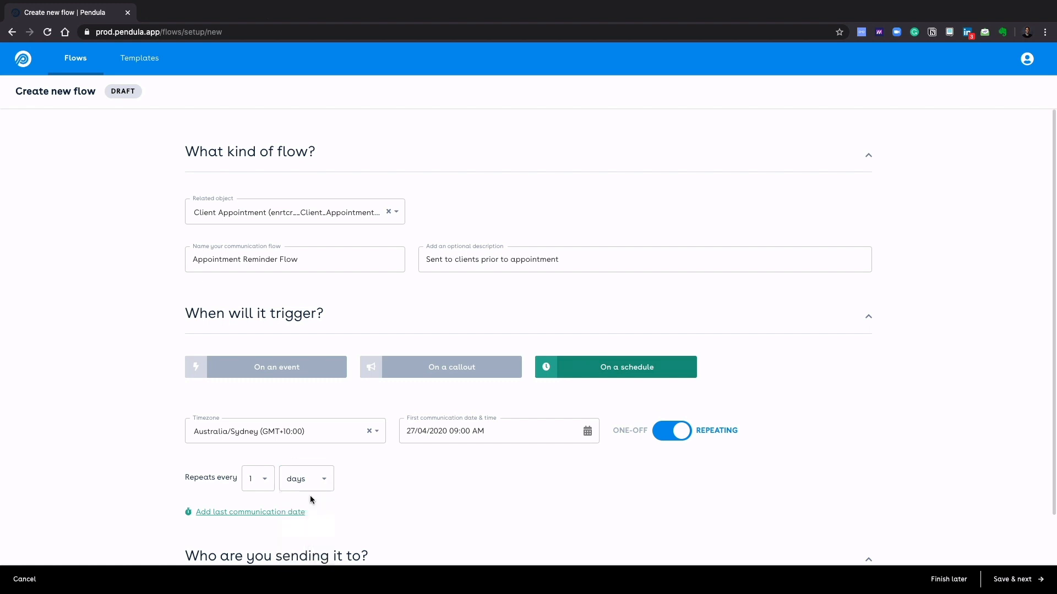
Add a recipient rule based on the Date field of the Client Appointment object
{"action": "scroll", "coordinate": [446, 498], "scroll_direction": "down", "scroll_amount": 2}
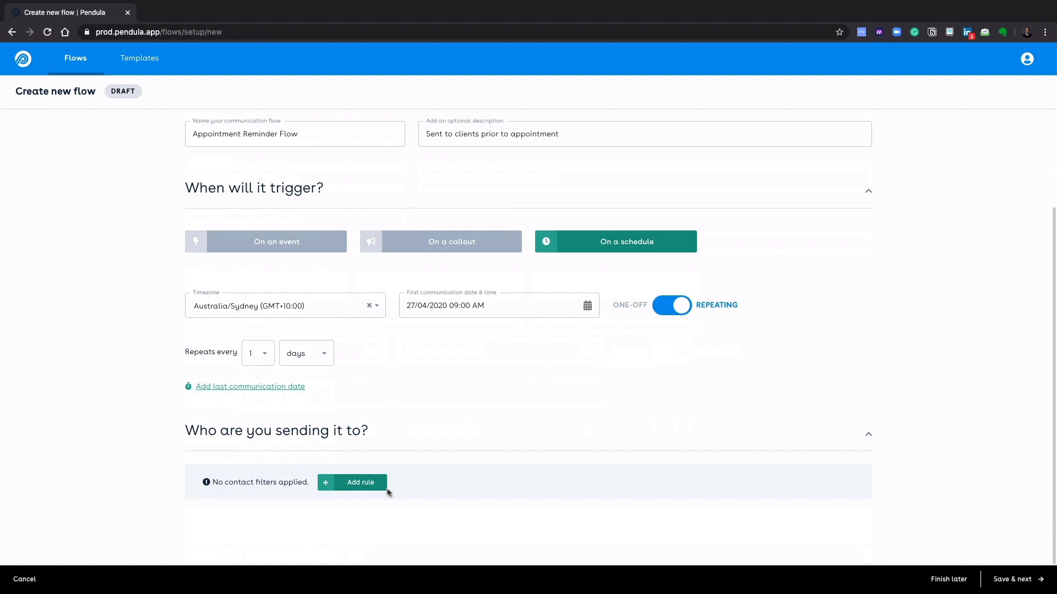
{"action": "left_click", "coordinate": [351, 486]}
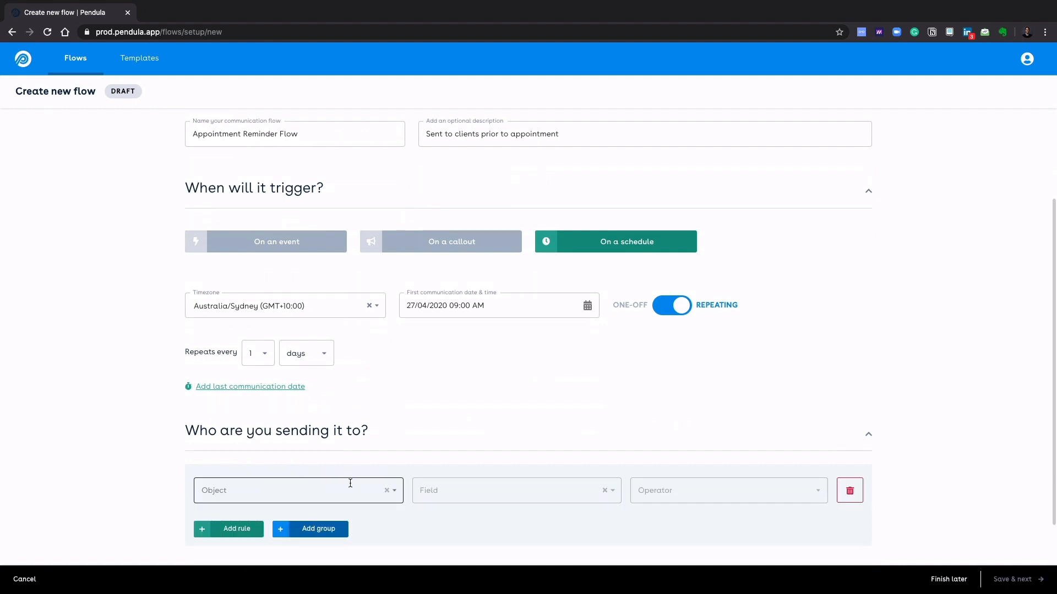
{"action": "scroll", "coordinate": [349, 485], "scroll_direction": "down", "scroll_amount": 2}
{"action": "left_click", "coordinate": [334, 439]}
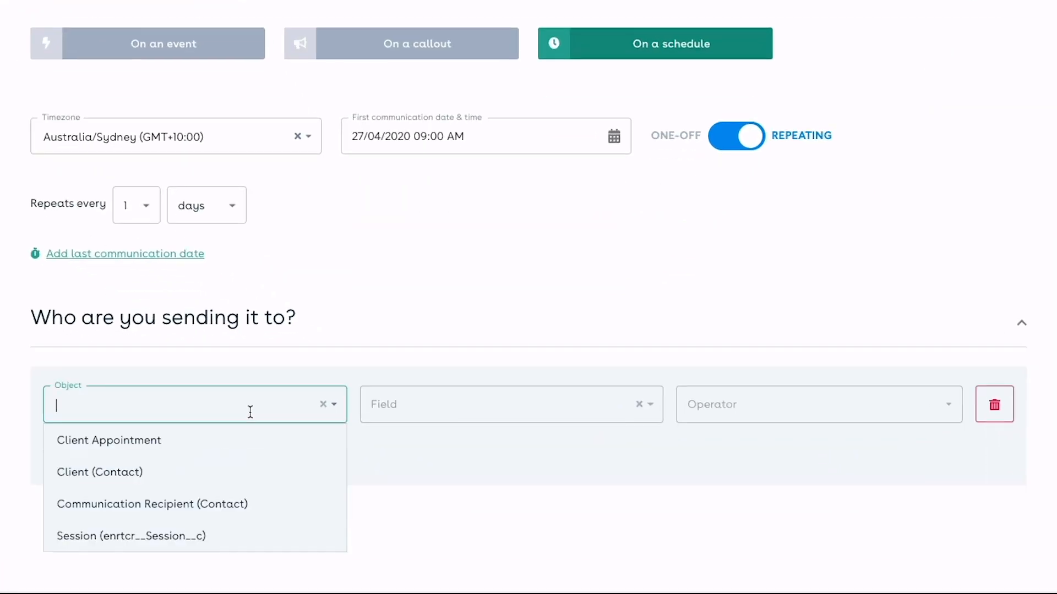
{"action": "left_click", "coordinate": [248, 439]}
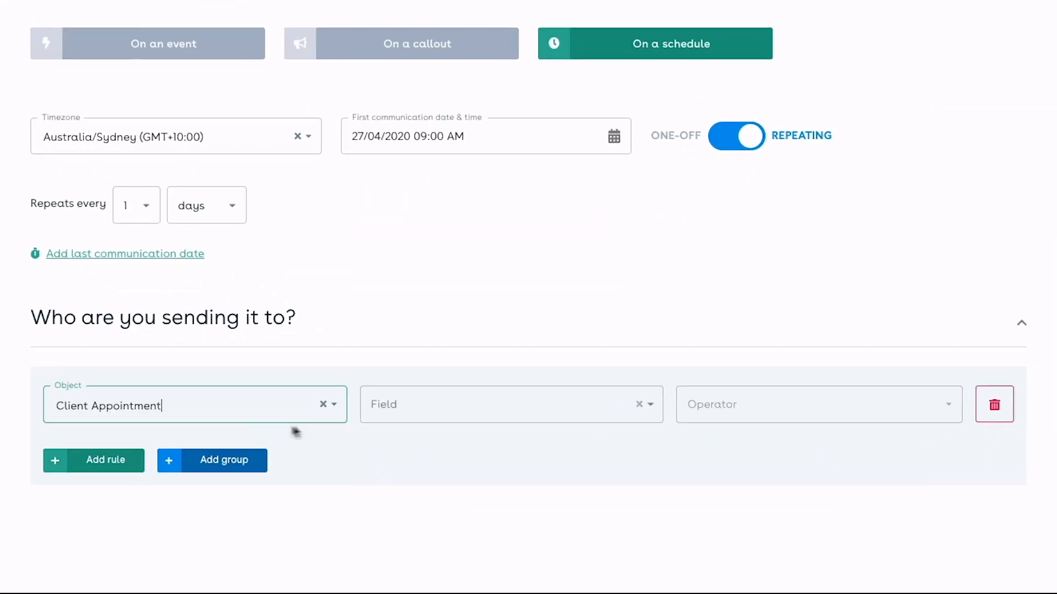
{"action": "left_click", "coordinate": [420, 417]}
{"action": "type", "text": "dat"}
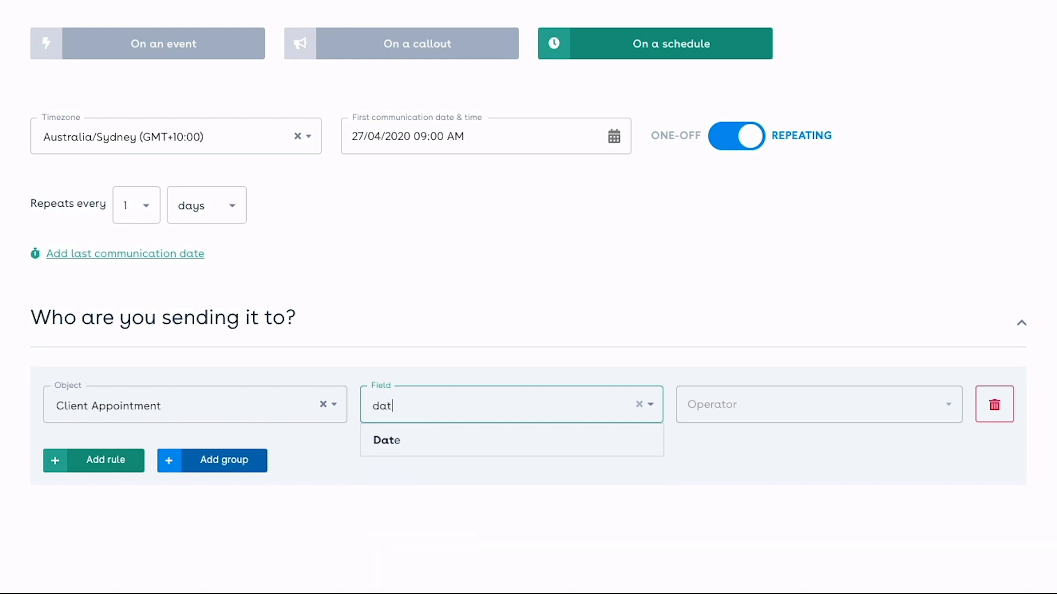
{"action": "left_click", "coordinate": [430, 438]}
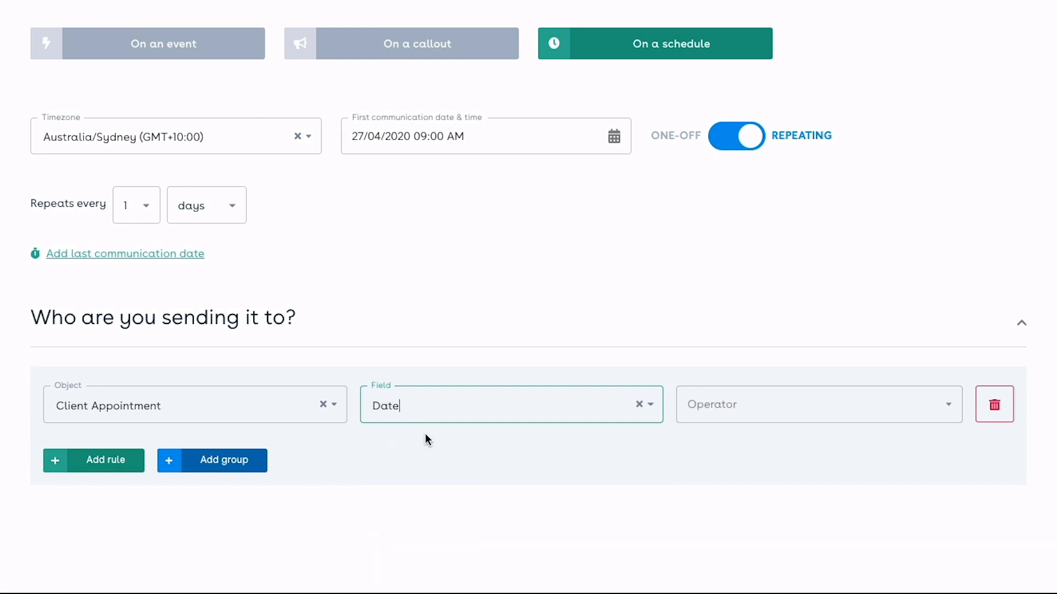
Make the Date rule match when it is equal to the formula TODAY()+DAYS(1)
{"action": "left_click", "coordinate": [743, 405]}
{"action": "left_click", "coordinate": [743, 441]}
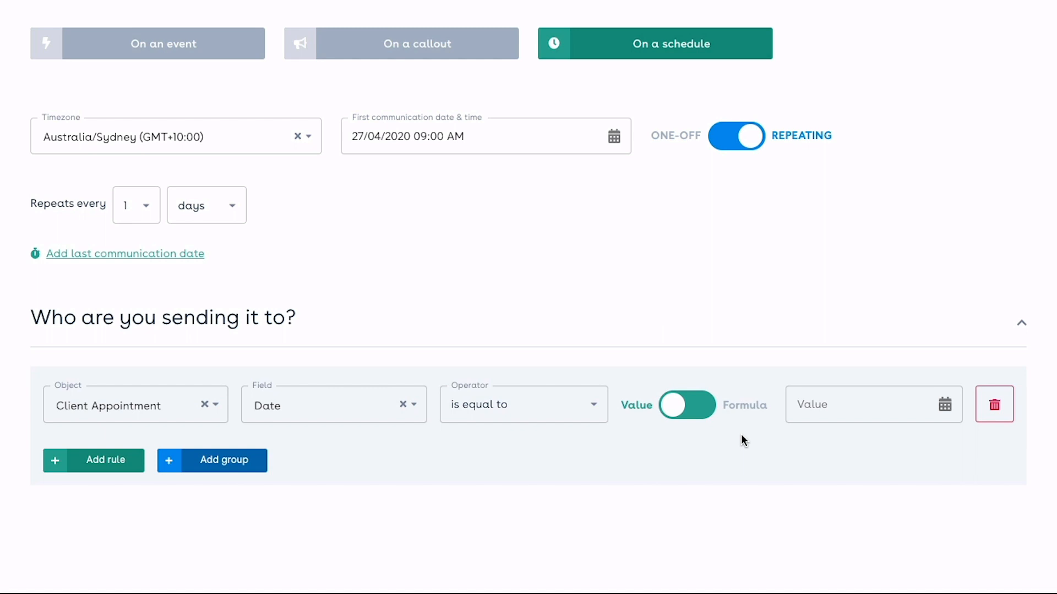
{"action": "left_click", "coordinate": [687, 413]}
{"action": "left_click", "coordinate": [815, 405]}
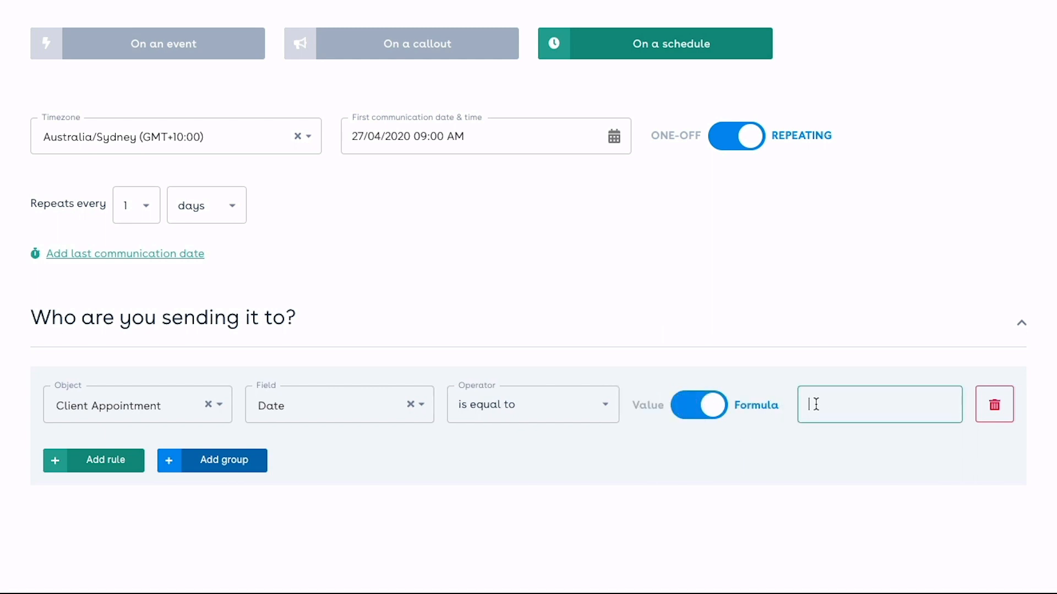
{"action": "type", "text": "TODAY"}
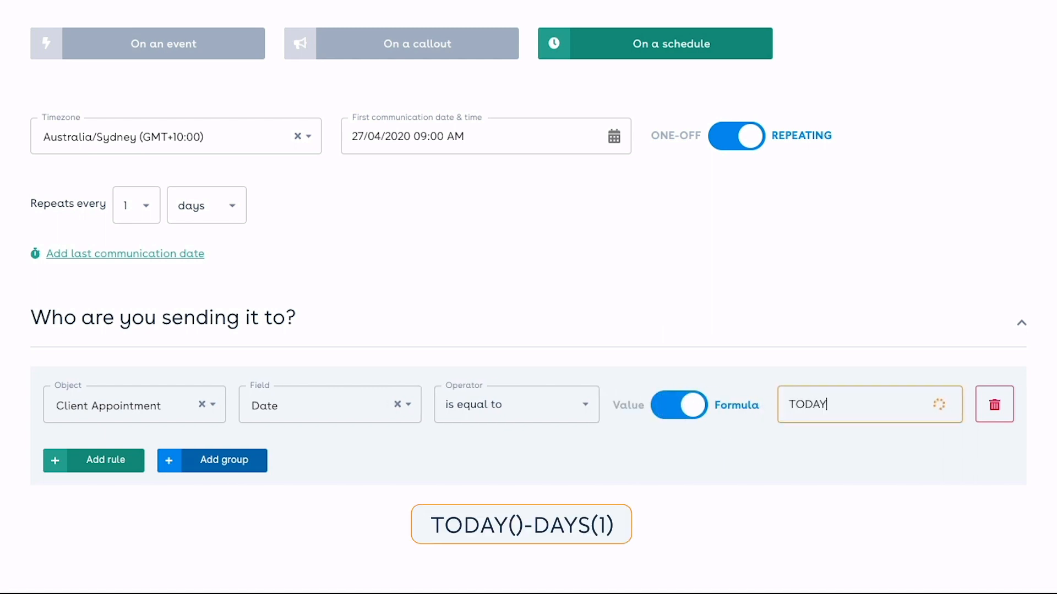
{"action": "type", "text": "()+DAYS(1)"}
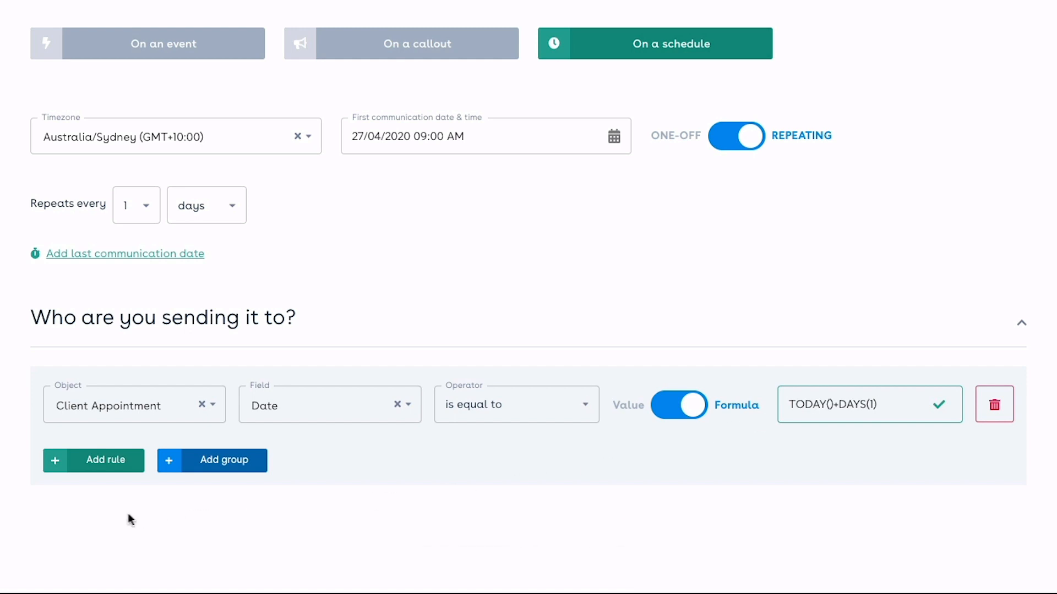
Add a second recipient rule based on the Status field of the Client Appointment object
{"action": "left_click", "coordinate": [93, 472]}
{"action": "scroll", "coordinate": [91, 467], "scroll_direction": "down", "scroll_amount": 2}
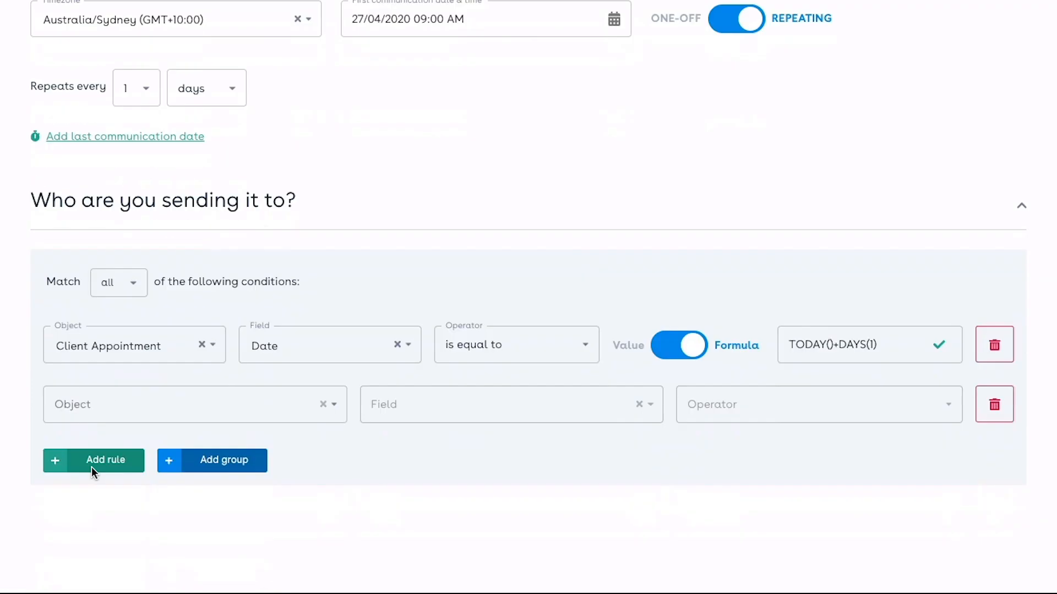
{"action": "left_click", "coordinate": [84, 410]}
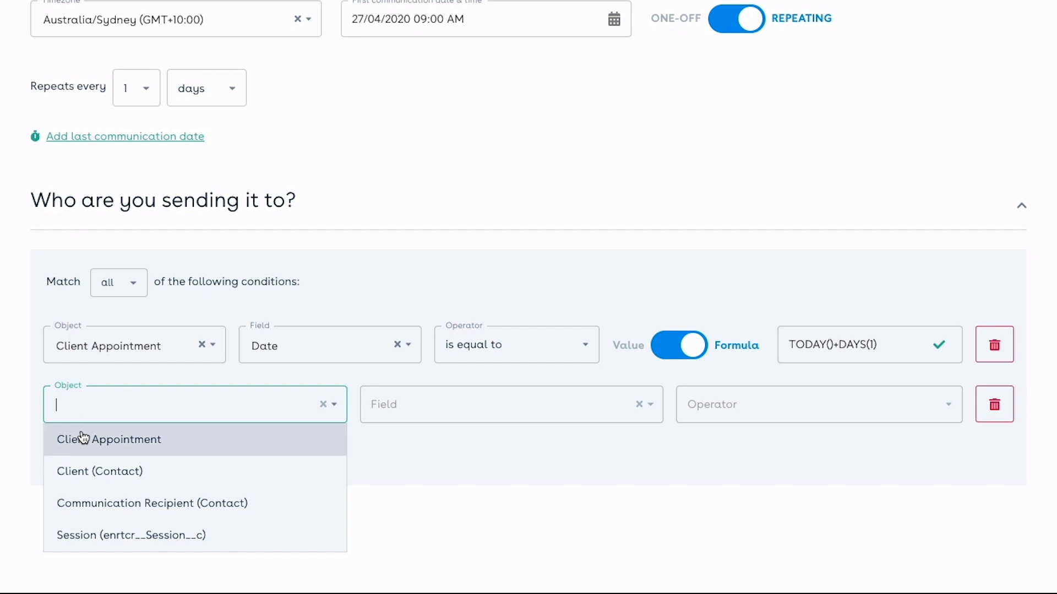
{"action": "left_click", "coordinate": [80, 439]}
{"action": "left_click", "coordinate": [575, 404]}
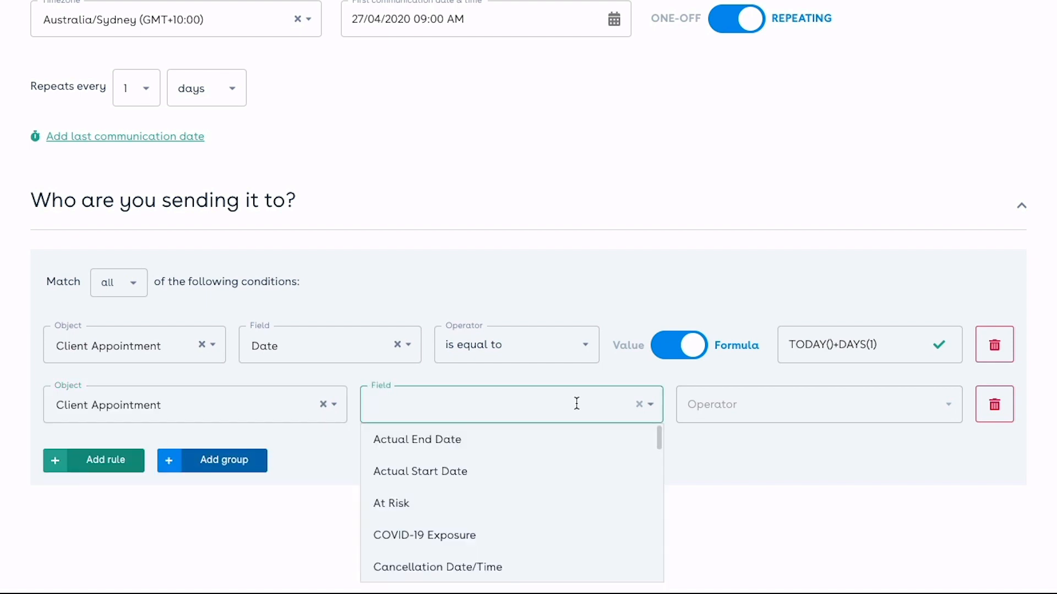
{"action": "type", "text": "statu"}
{"action": "left_click", "coordinate": [391, 439]}
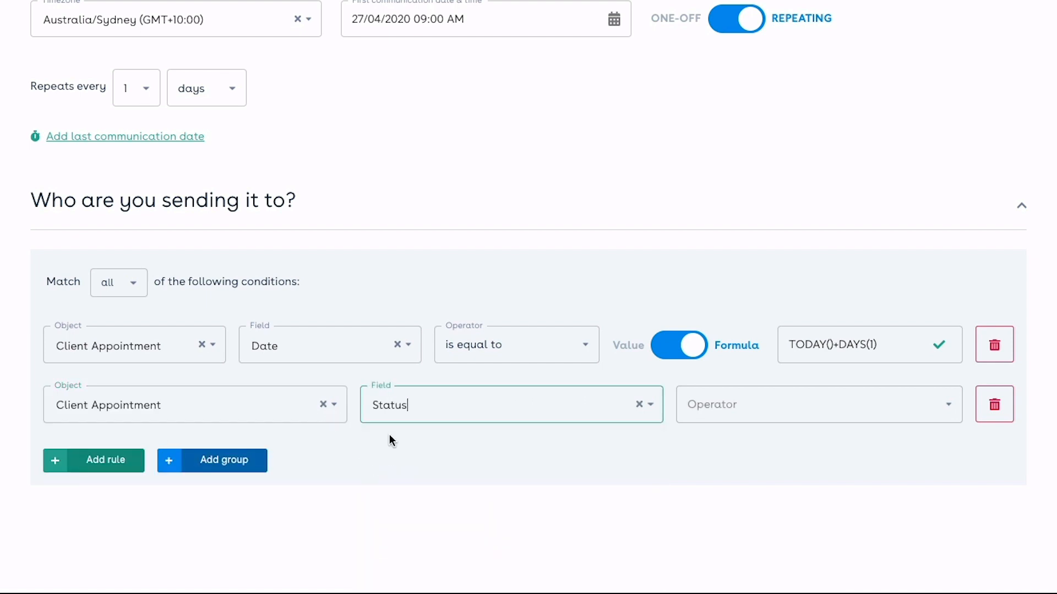
Set the Status rule to "is not equal to" Cancelled, and save the setup to continue to the flow builder
{"action": "left_click", "coordinate": [706, 411]}
{"action": "left_click", "coordinate": [704, 472]}
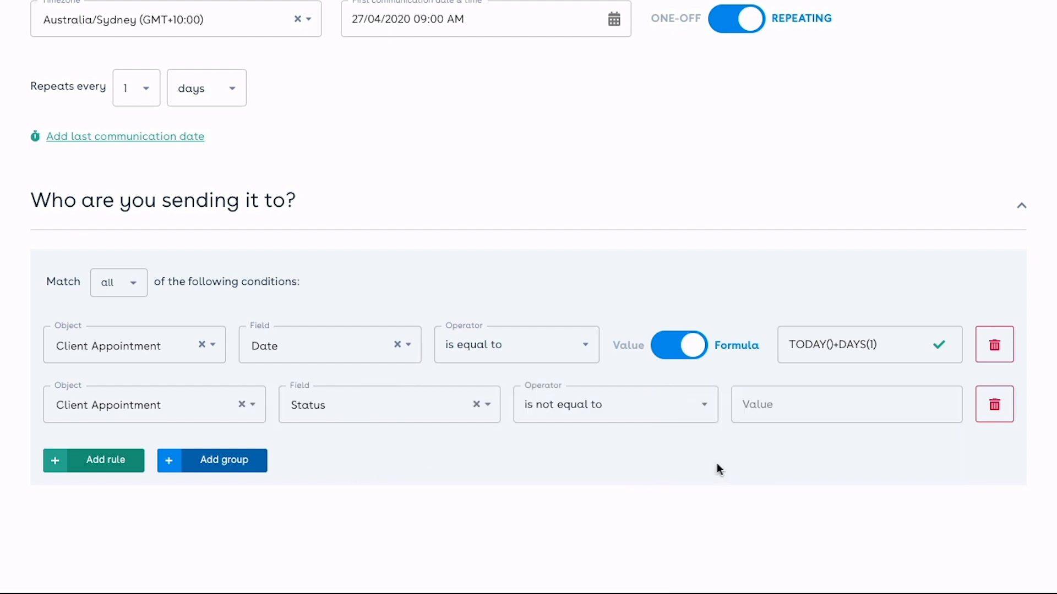
{"action": "left_click", "coordinate": [790, 411]}
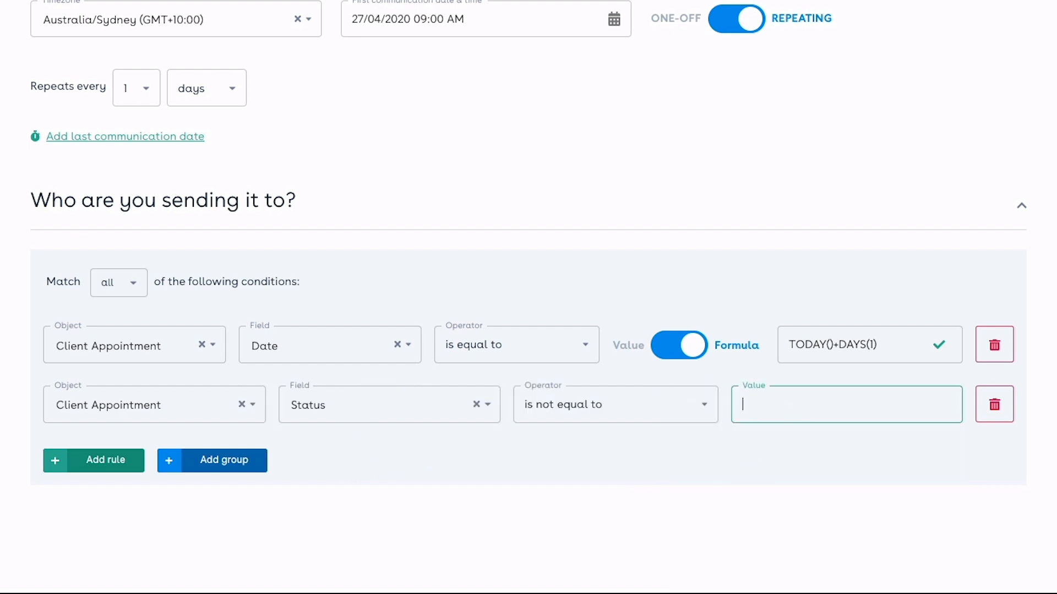
{"action": "type", "text": "Cancelled"}
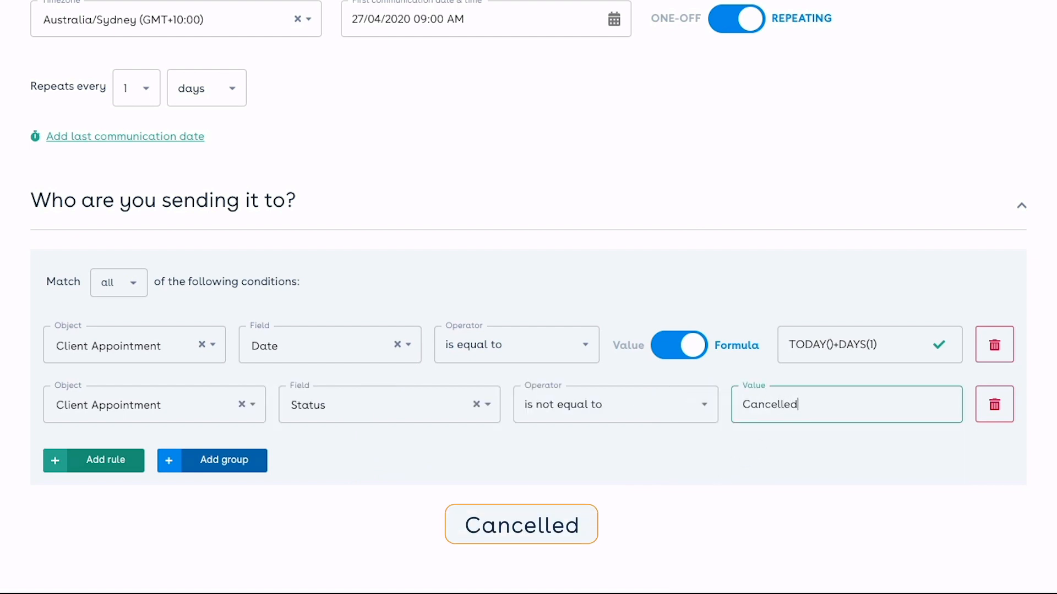
{"action": "left_click", "coordinate": [784, 447]}
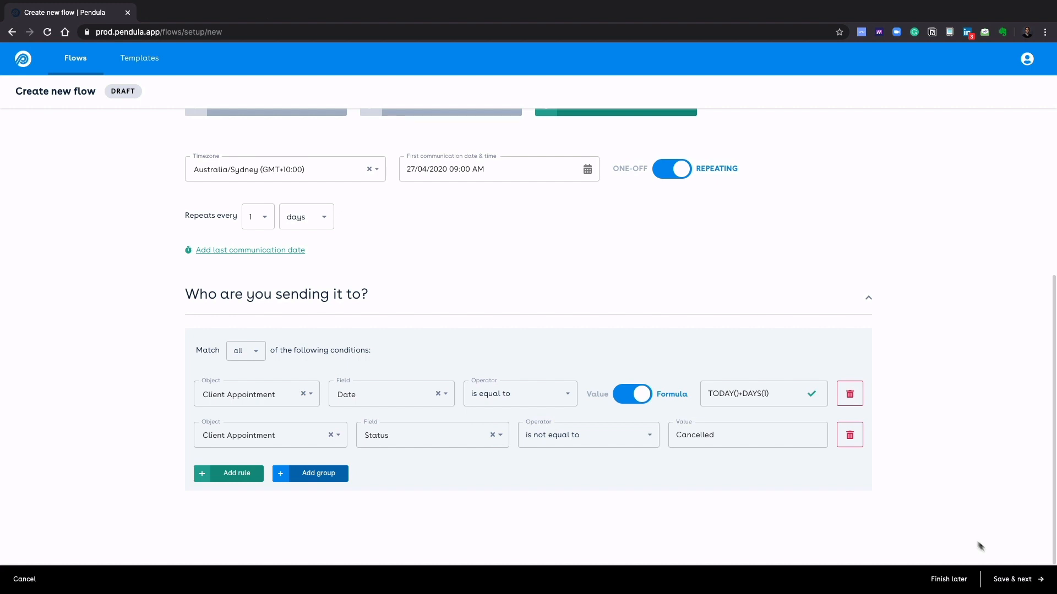
{"action": "left_click", "coordinate": [989, 579]}
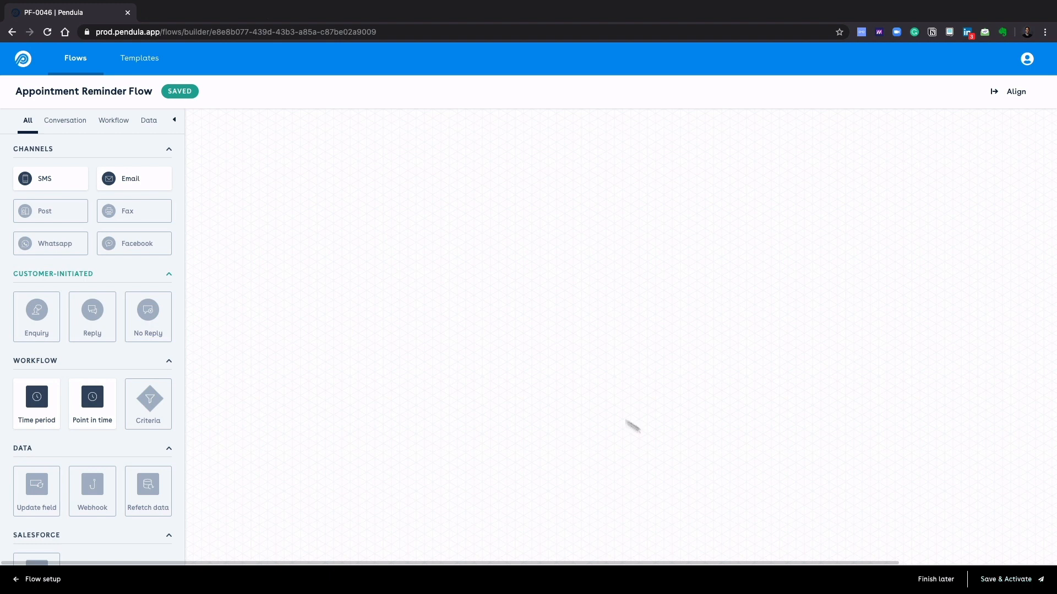
Add an outbound email node to the canvas using the Appointment Reminder template, review the email preview, and save it
{"action": "left_click_drag", "start_coordinate": [120, 187], "coordinate": [399, 452]}
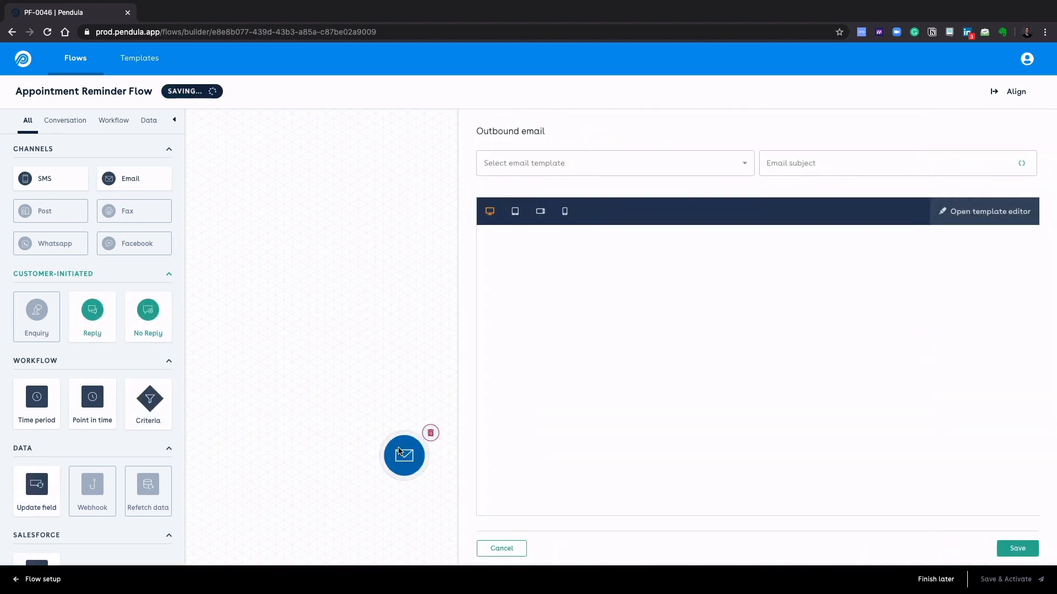
{"action": "left_click", "coordinate": [549, 164]}
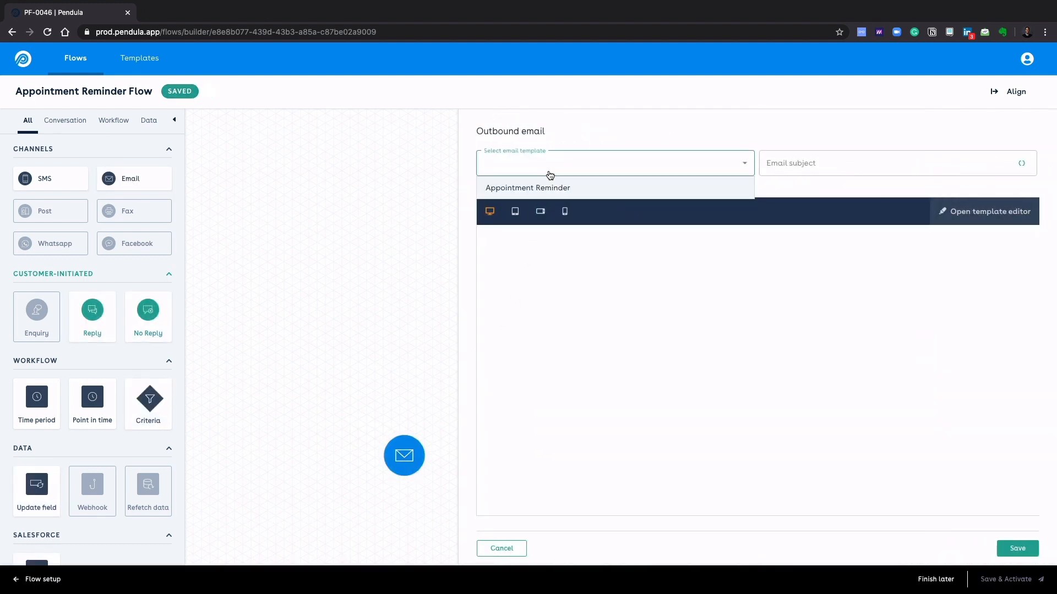
{"action": "left_click", "coordinate": [549, 187]}
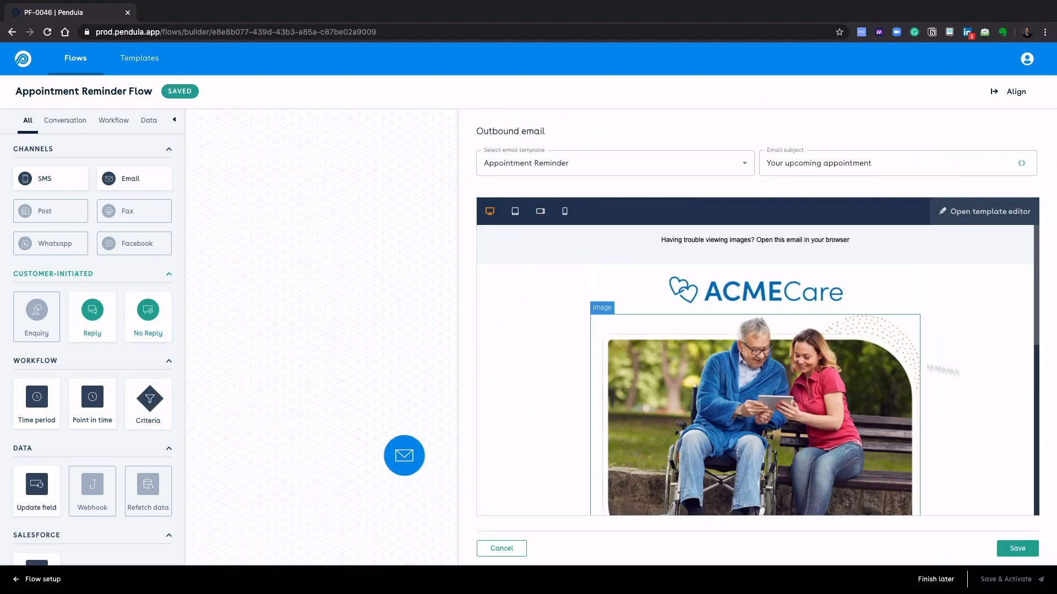
{"action": "scroll", "coordinate": [1004, 378], "scroll_direction": "down", "scroll_amount": 10}
{"action": "scroll", "coordinate": [994, 378], "scroll_direction": "up", "scroll_amount": 5}
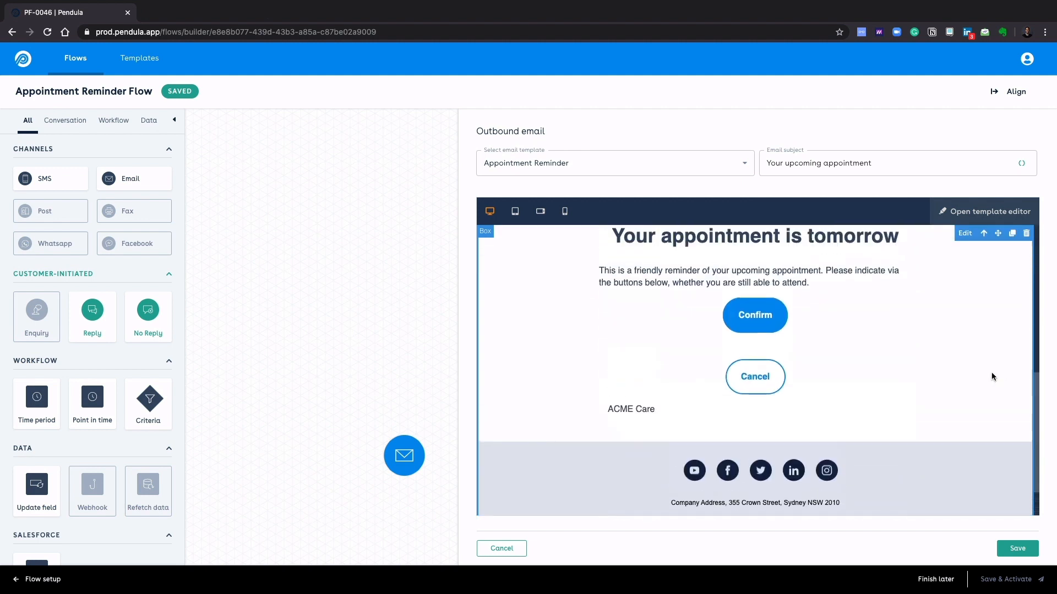
{"action": "scroll", "coordinate": [987, 378], "scroll_direction": "up", "scroll_amount": 3}
{"action": "left_click", "coordinate": [1010, 546]}
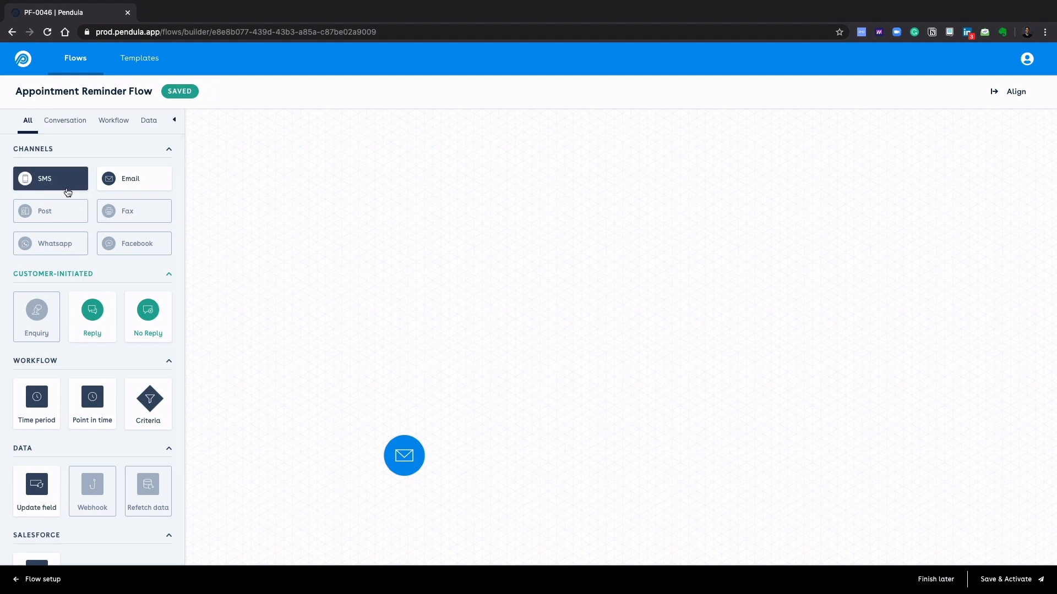
Add an outbound SMS node above the email node using the Client Appointment Reminder template, and save it
{"action": "left_click_drag", "start_coordinate": [70, 189], "coordinate": [425, 357]}
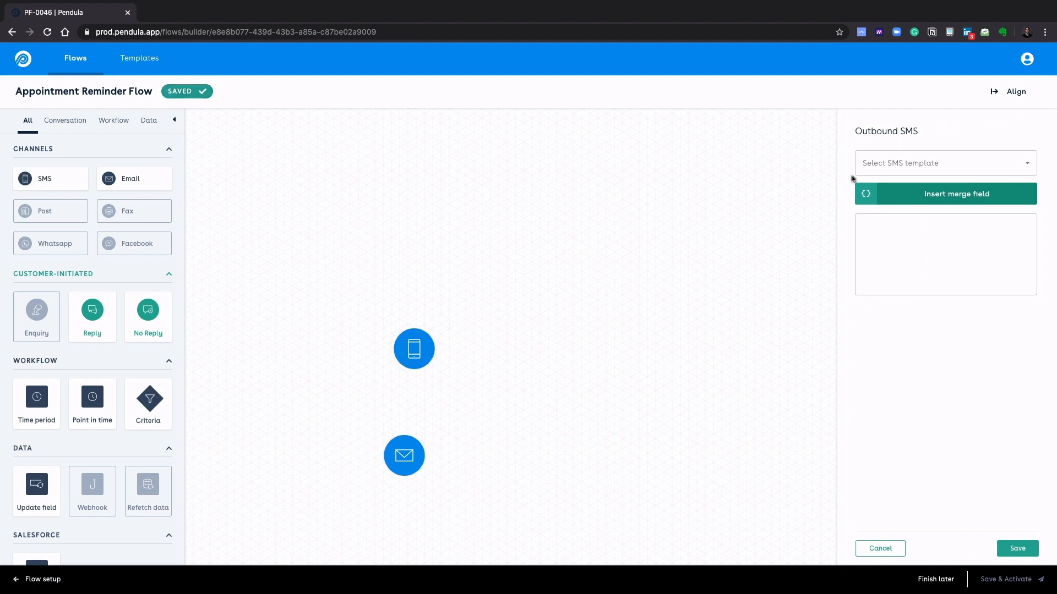
{"action": "left_click", "coordinate": [869, 173]}
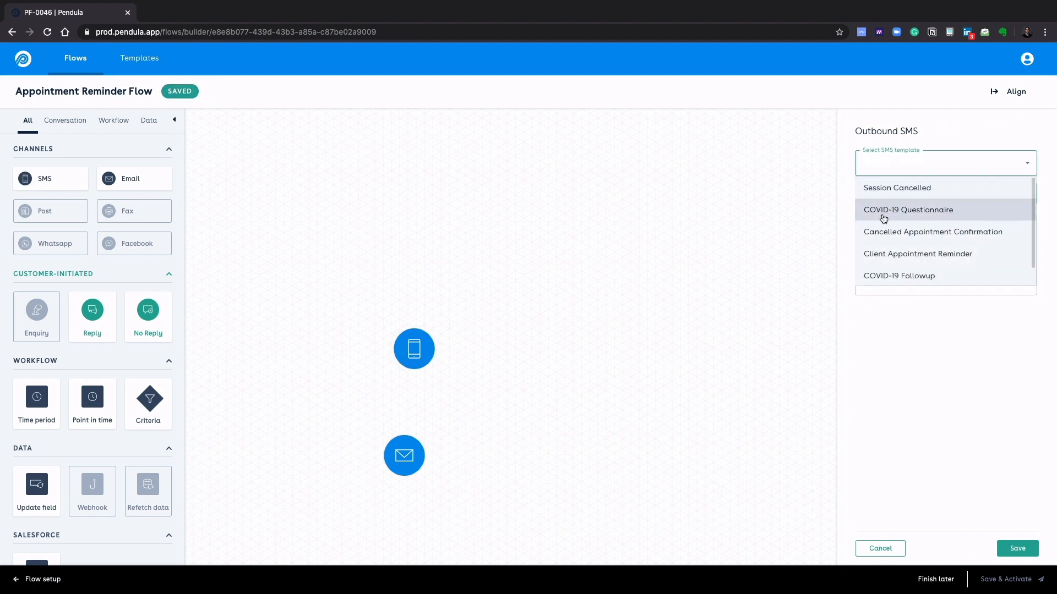
{"action": "left_click", "coordinate": [887, 254]}
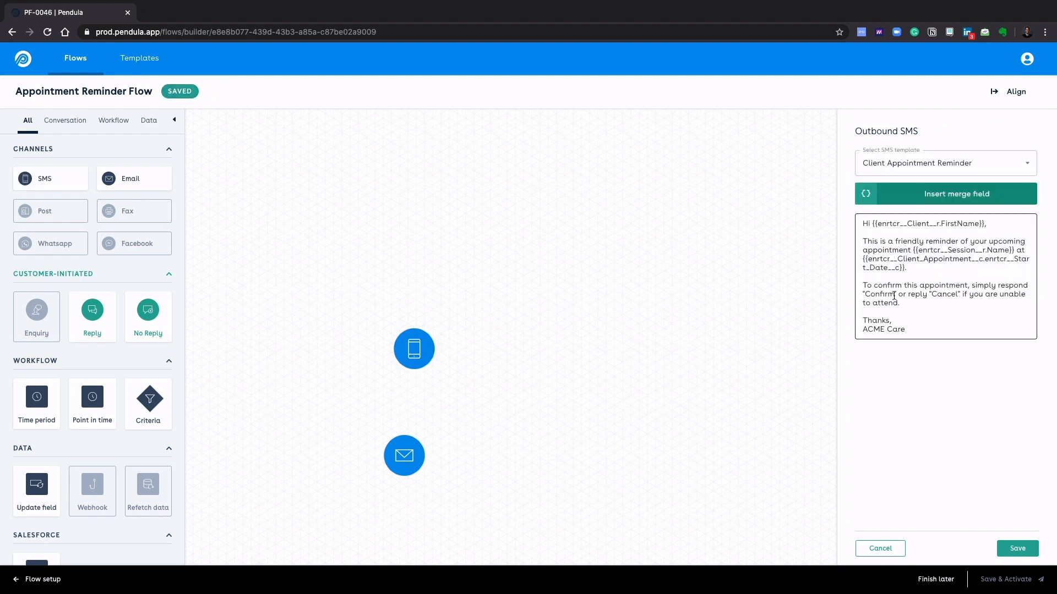
{"action": "left_click_drag", "start_coordinate": [900, 304], "coordinate": [856, 286]}
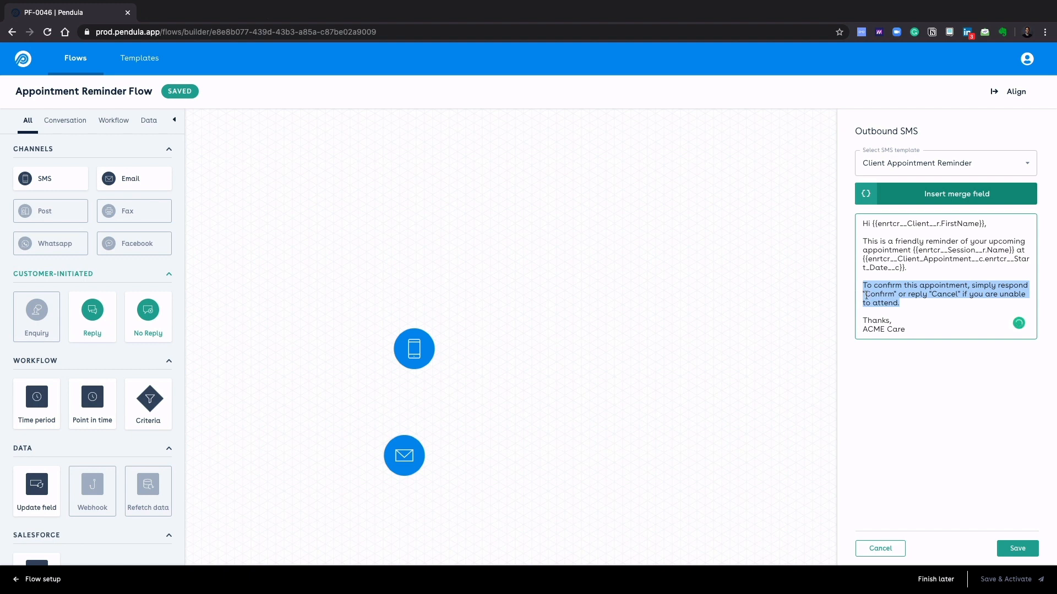
{"action": "left_click", "coordinate": [1017, 549]}
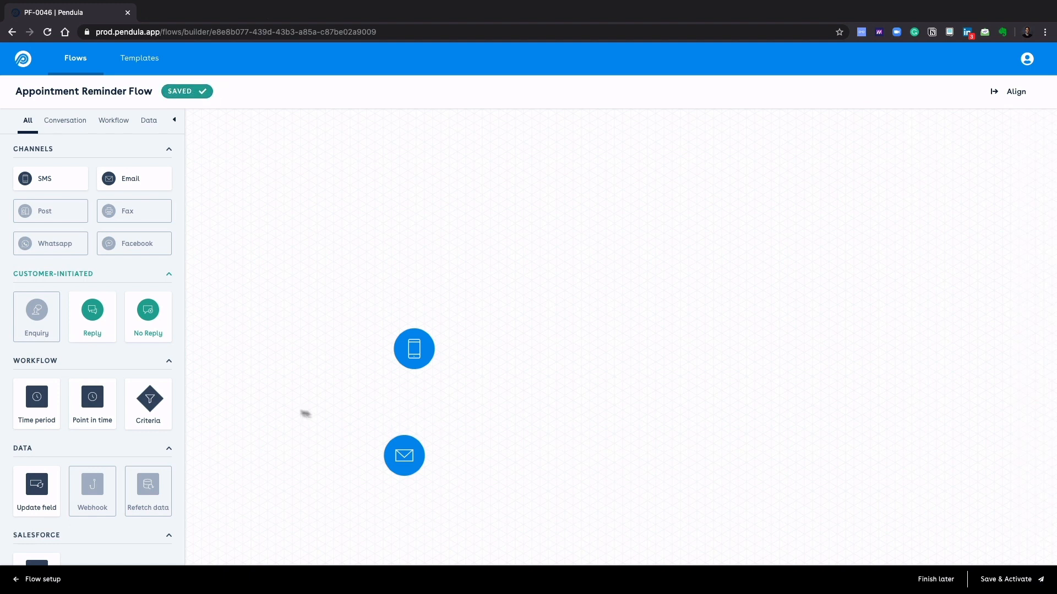
Add a criteria node before the two message nodes, with a rule on the Channel Preference field of the Client (Contact) object
{"action": "left_click_drag", "start_coordinate": [149, 402], "coordinate": [300, 405]}
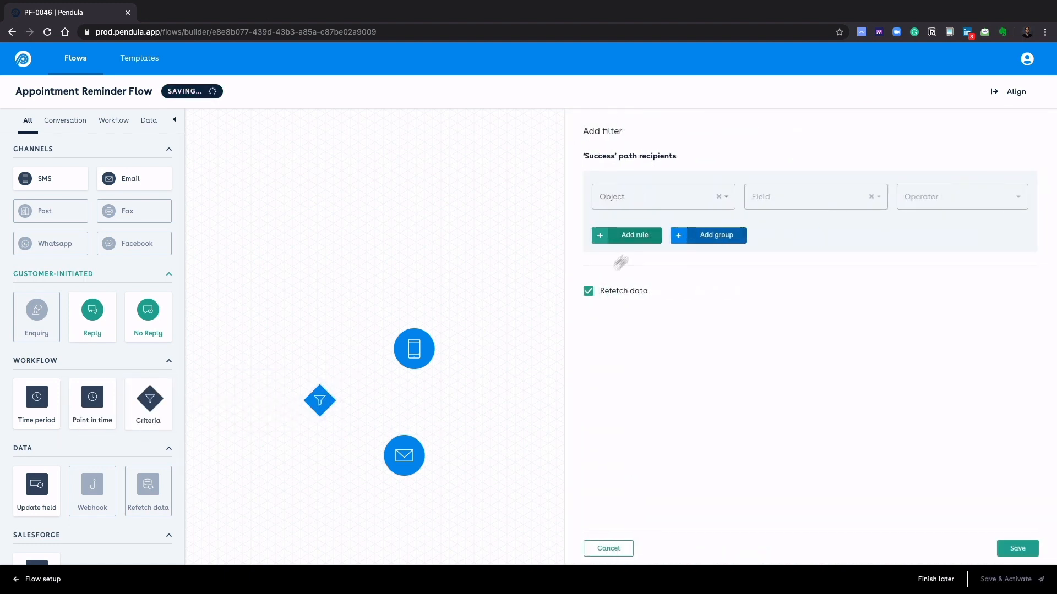
{"action": "left_click", "coordinate": [673, 202]}
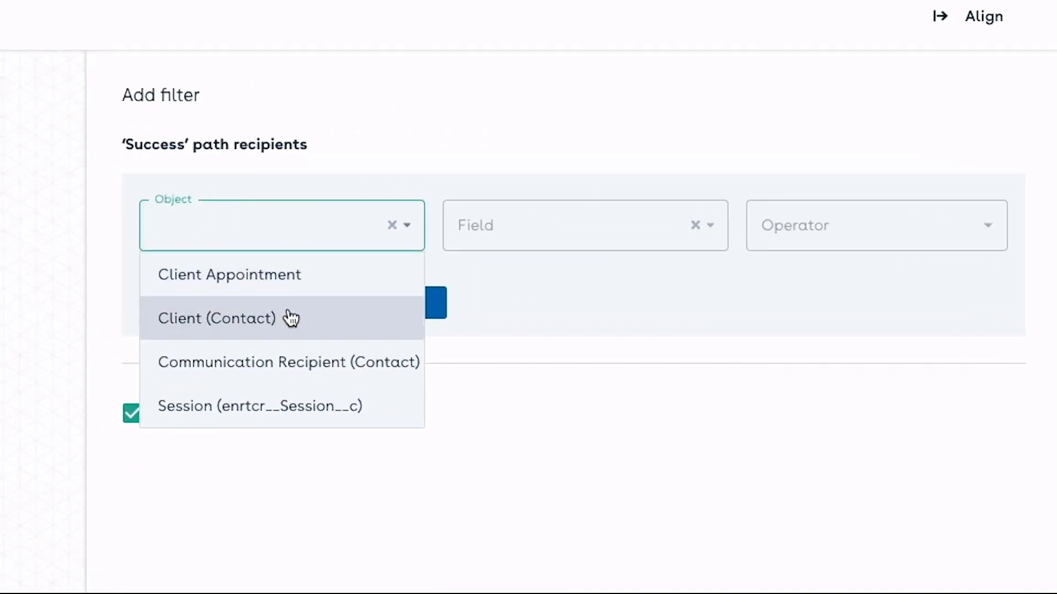
{"action": "left_click", "coordinate": [344, 306]}
{"action": "left_click", "coordinate": [512, 234]}
{"action": "type", "text": "ch"}
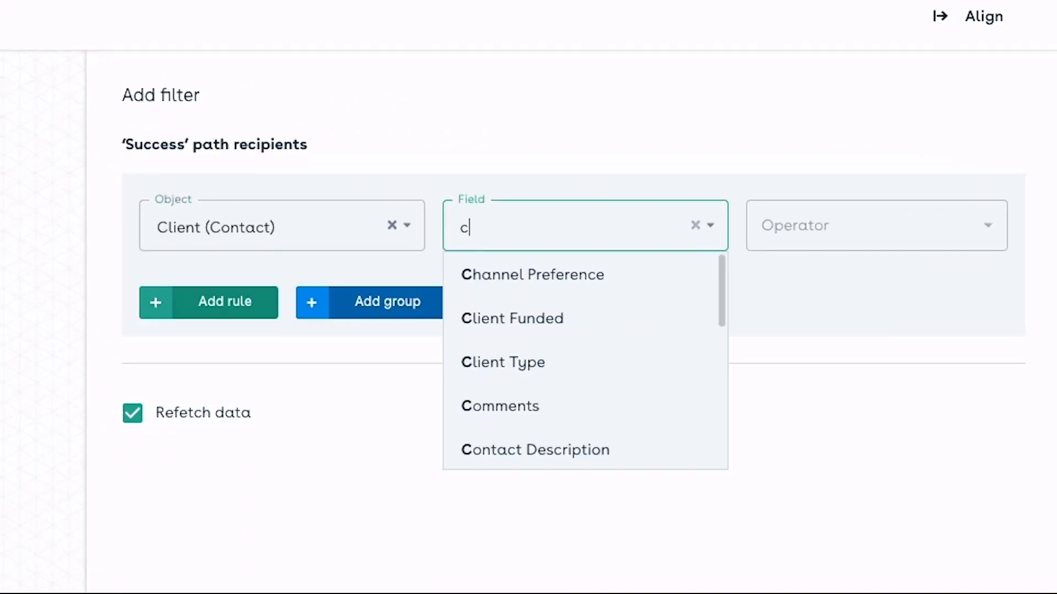
{"action": "left_click", "coordinate": [475, 270]}
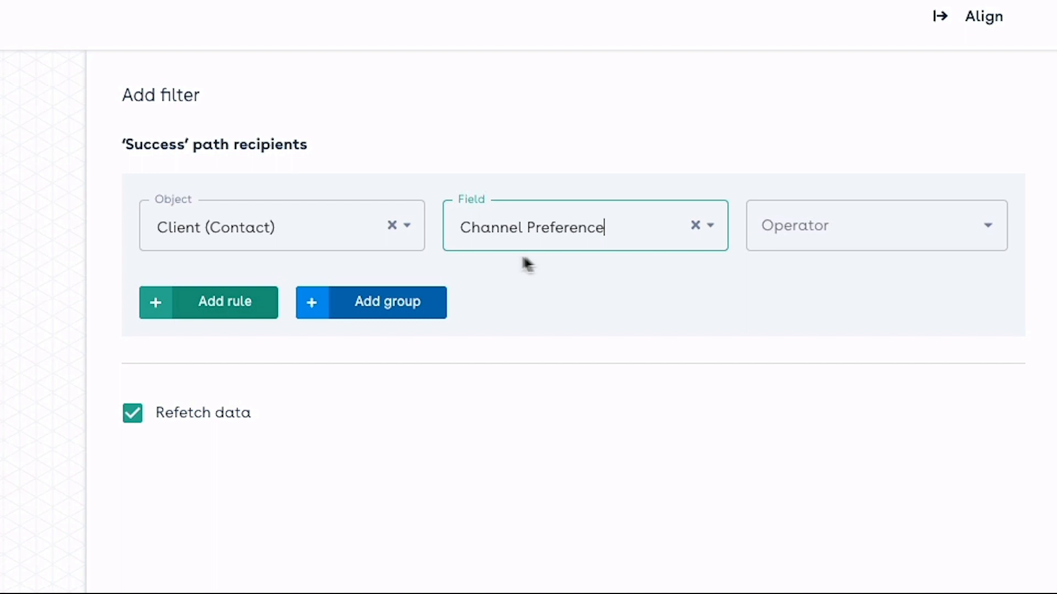
Set the Channel Preference rule to "is equal to" SMS and save the criteria filter
{"action": "left_click", "coordinate": [837, 234]}
{"action": "left_click", "coordinate": [829, 268]}
{"action": "left_click", "coordinate": [849, 250]}
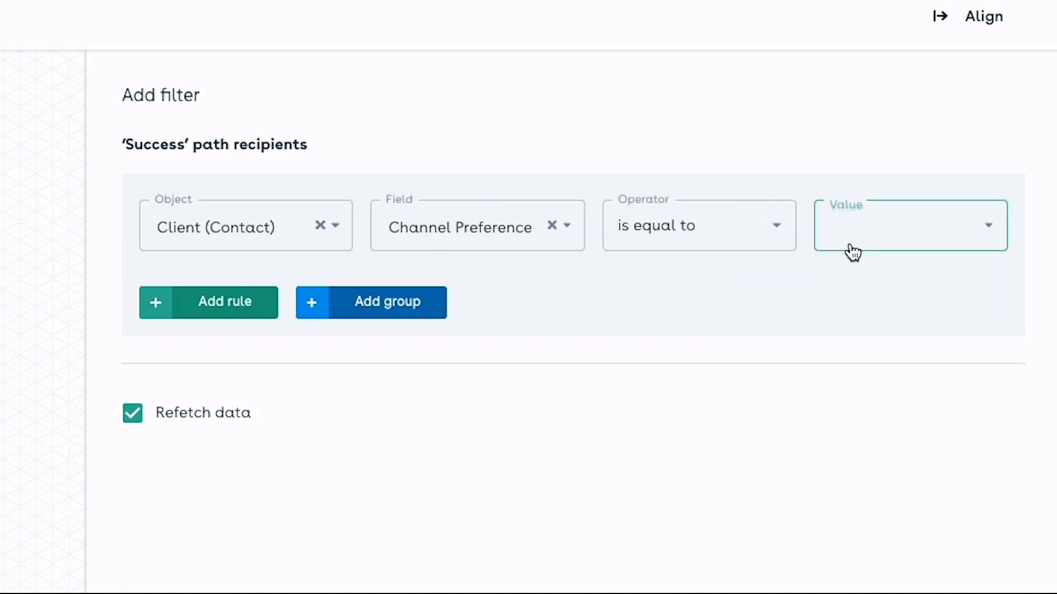
{"action": "left_click", "coordinate": [855, 320]}
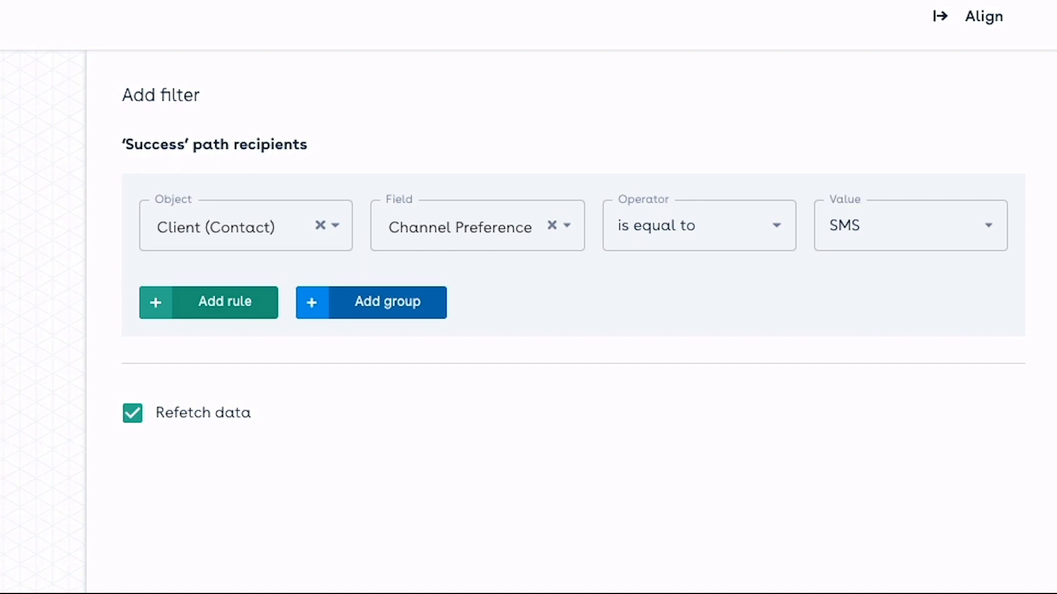
{"action": "left_click", "coordinate": [1009, 578]}
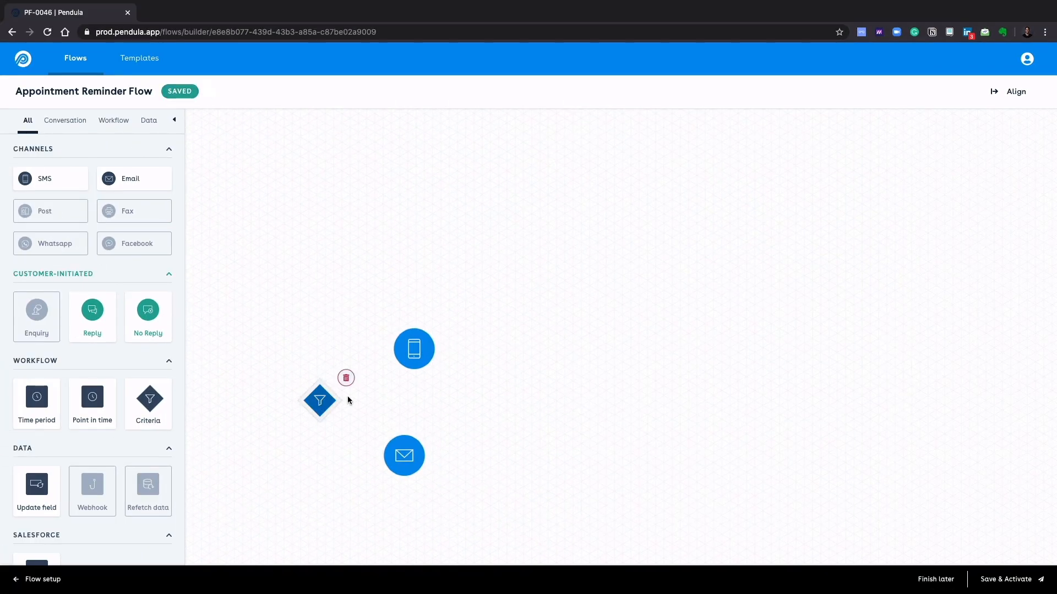
Connect the criteria node to the SMS node with a success path labelled Sms, and save the path
{"action": "left_click_drag", "start_coordinate": [348, 400], "coordinate": [413, 352]}
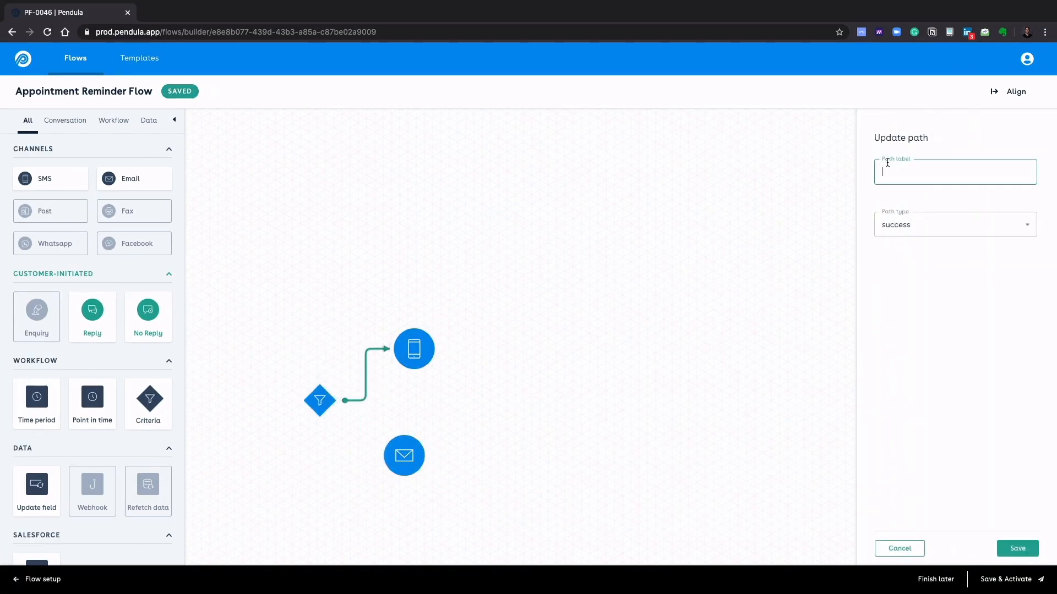
{"action": "type", "text": "Sms"}
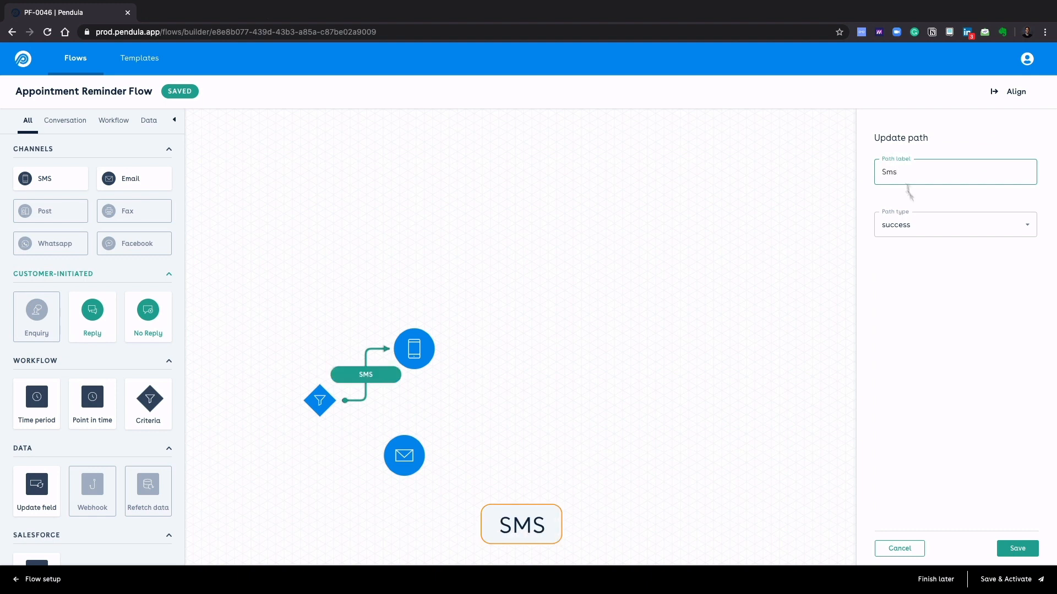
{"action": "left_click", "coordinate": [1017, 549]}
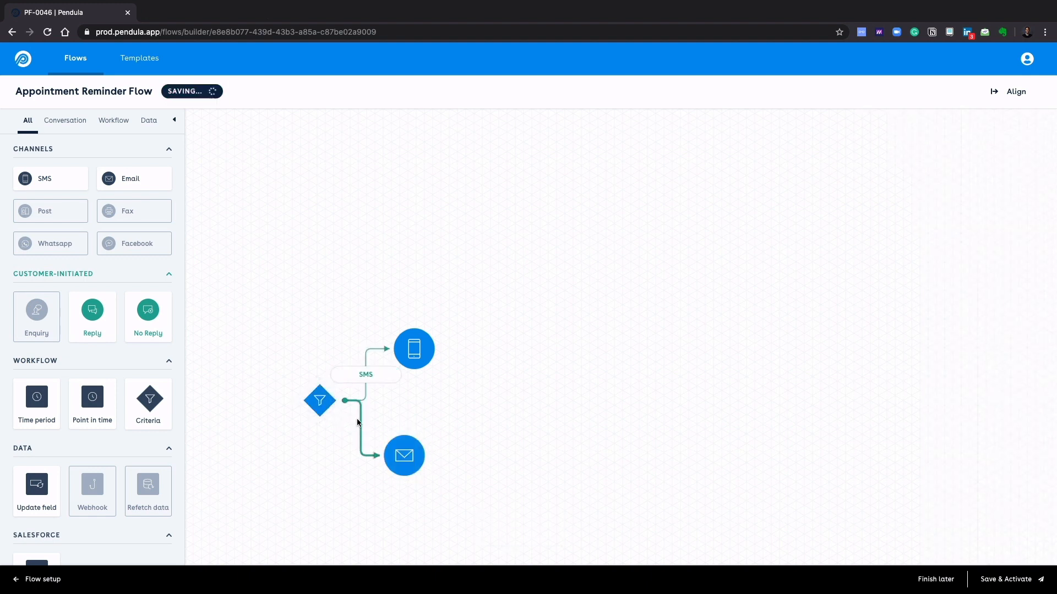
Connect the criteria node to the email node with a fail path labelled Email, and save the path
{"action": "left_click", "coordinate": [360, 421]}
{"action": "left_click", "coordinate": [920, 234]}
{"action": "left_click", "coordinate": [915, 265]}
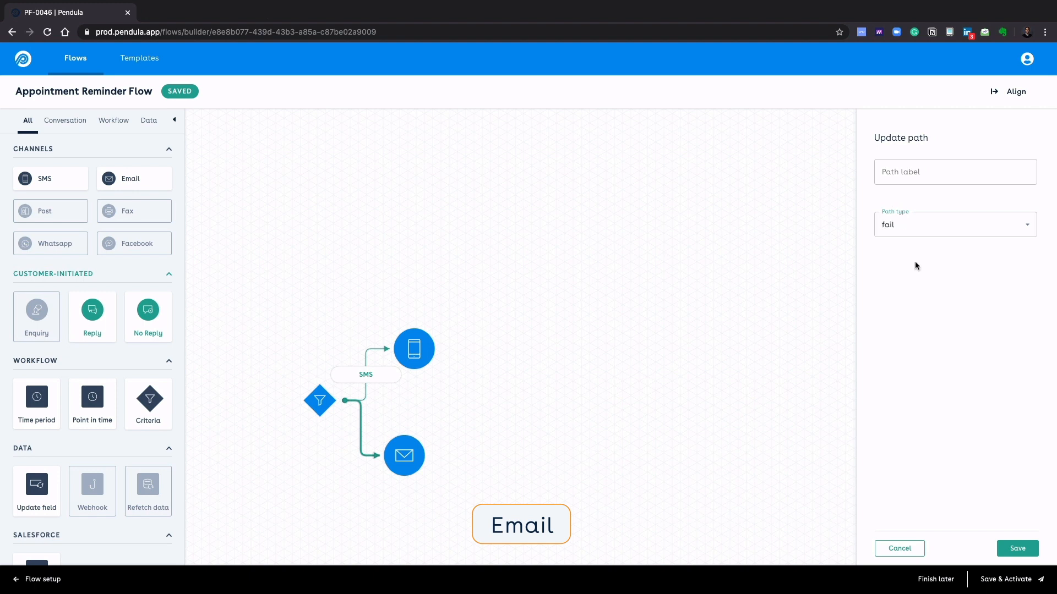
{"action": "left_click", "coordinate": [903, 175]}
{"action": "type", "text": "Email"}
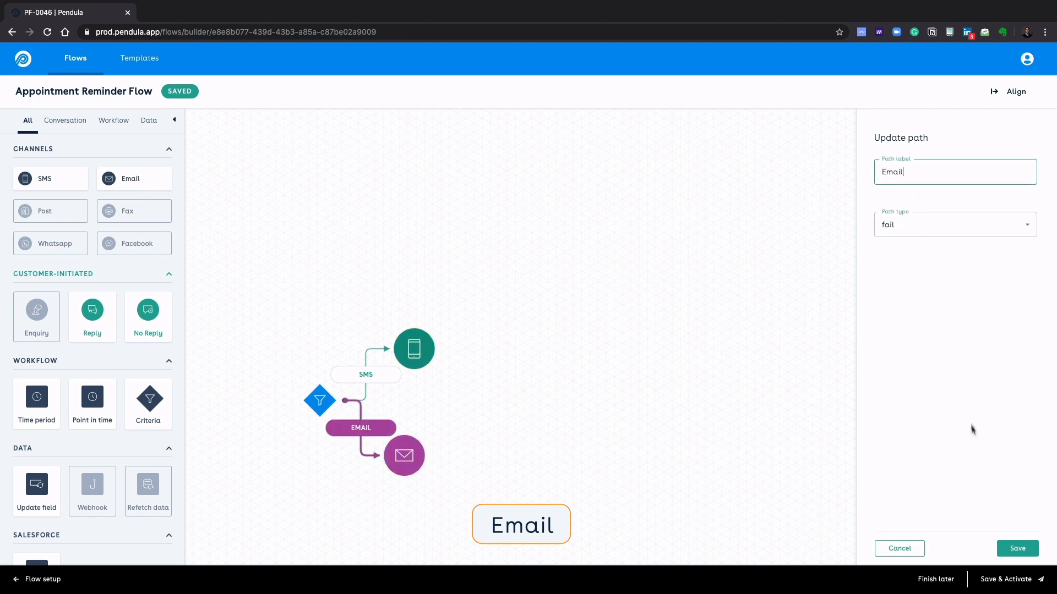
{"action": "left_click", "coordinate": [1009, 554]}
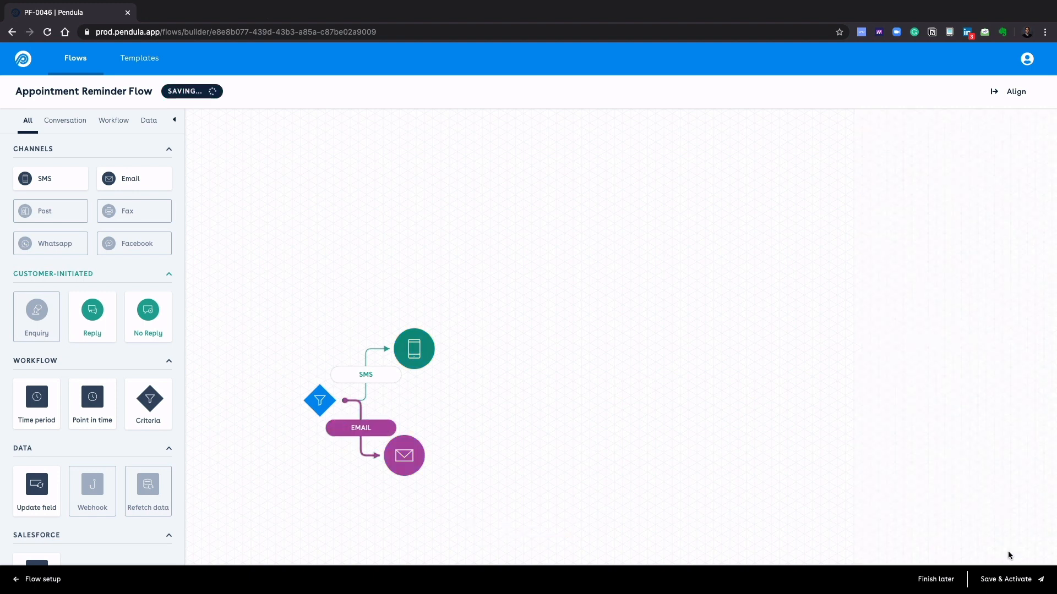
Add two reply nodes beyond the SMS node and connect the SMS node to both of them
{"action": "left_click_drag", "start_coordinate": [93, 317], "coordinate": [492, 317]}
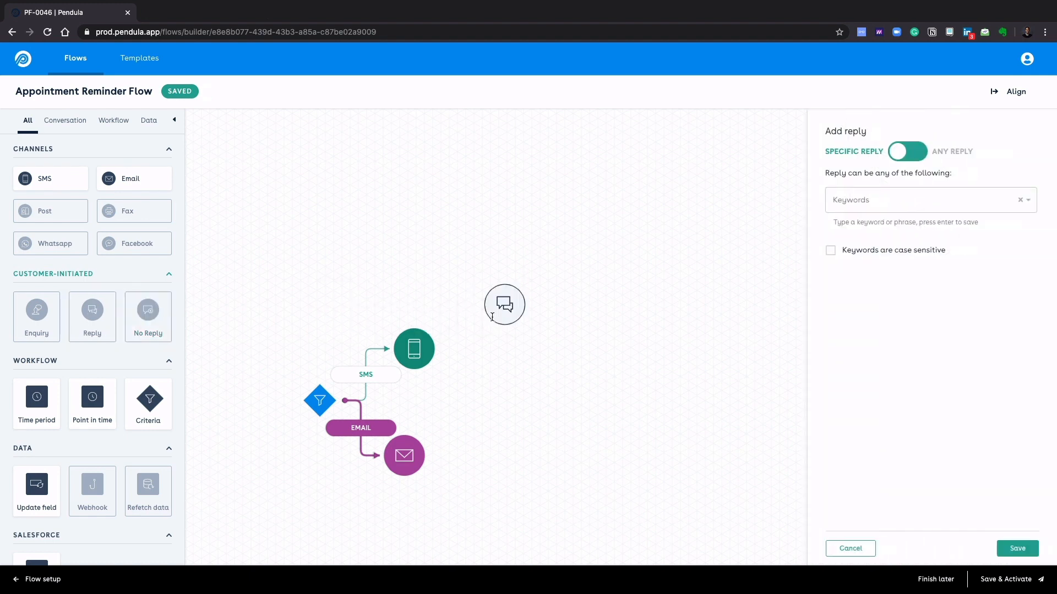
{"action": "left_click_drag", "start_coordinate": [92, 316], "coordinate": [531, 379]}
{"action": "left_click", "coordinate": [847, 547]}
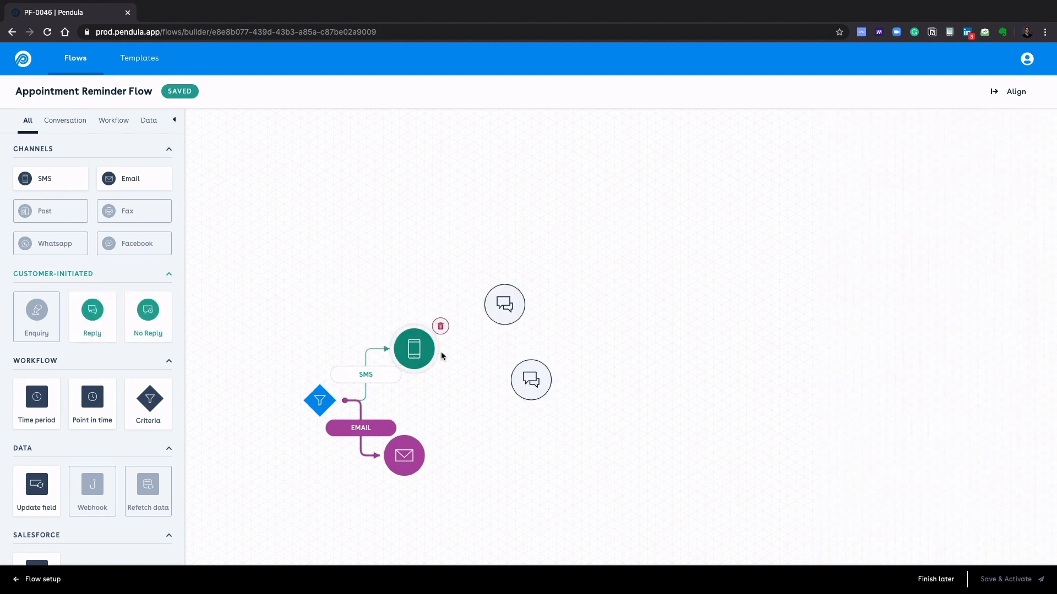
{"action": "left_click_drag", "start_coordinate": [442, 352], "coordinate": [531, 379]}
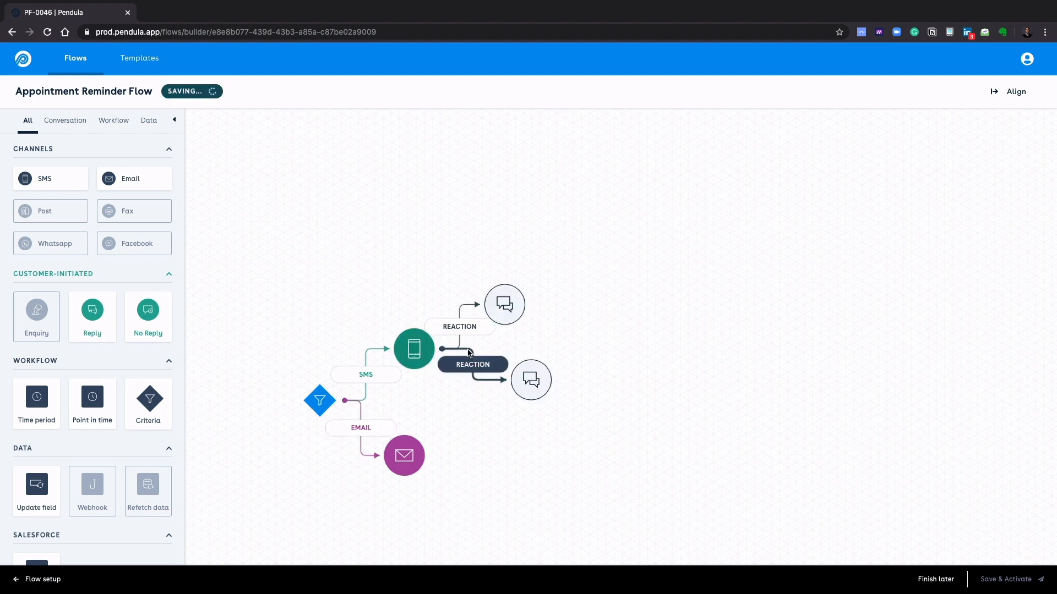
Label the path from the SMS node to the upper reply node Confirm, and save the path
{"action": "double_click", "coordinate": [911, 172]}
{"action": "type", "text": "Confirm"}
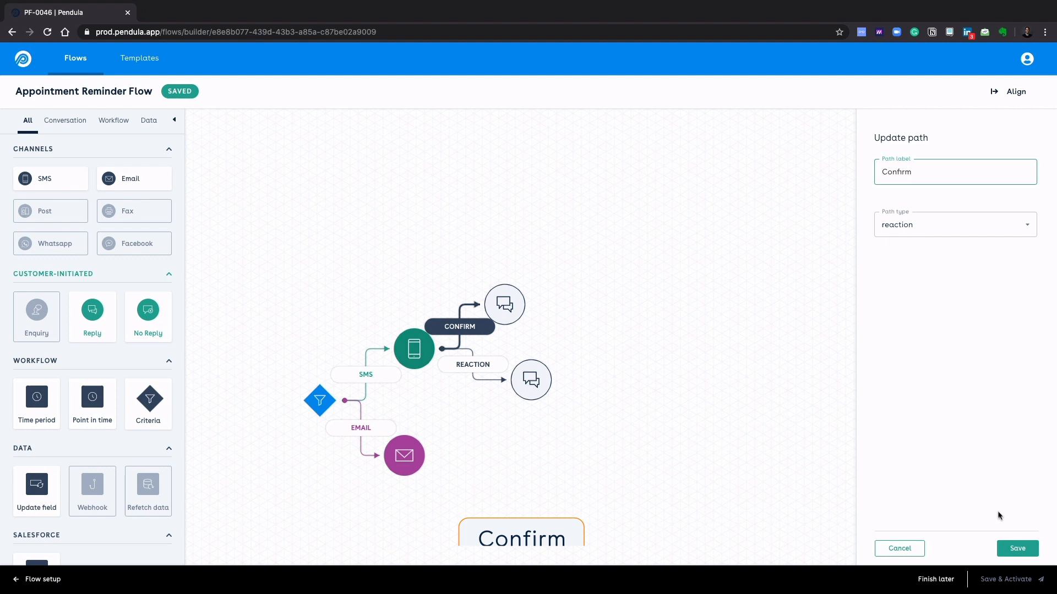
{"action": "left_click", "coordinate": [1017, 548]}
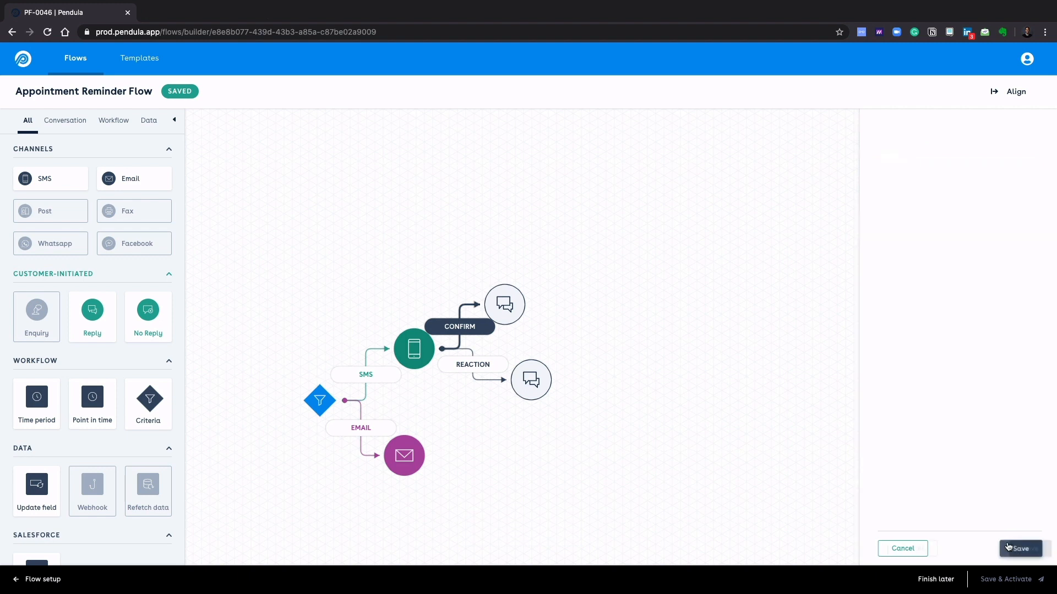
Give the upper reply node the specific reply keywords "confirm" and "confirmed", and save it
{"action": "left_click", "coordinate": [526, 310]}
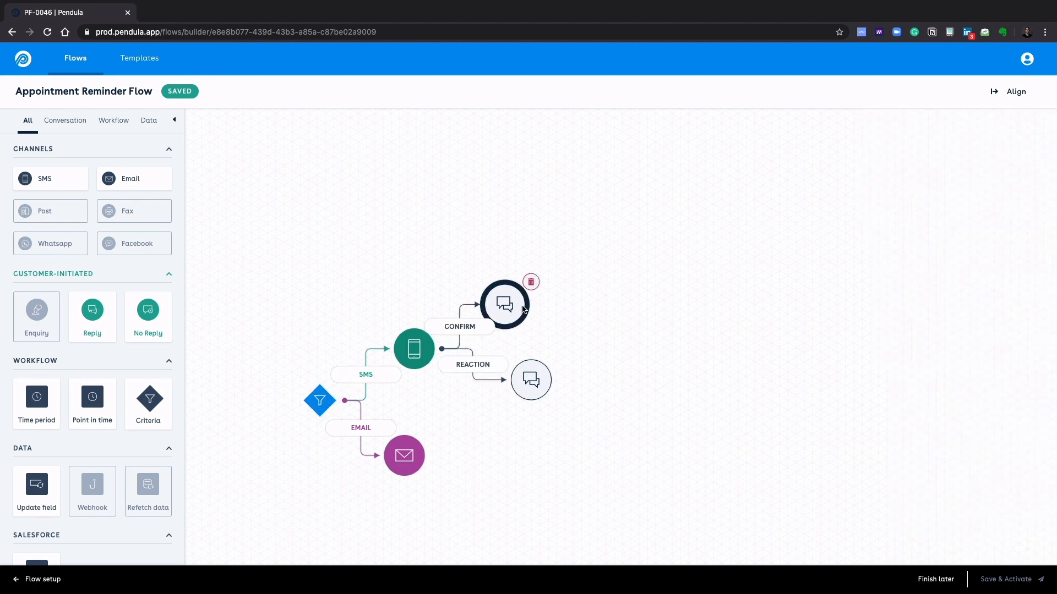
{"action": "left_click", "coordinate": [842, 358]}
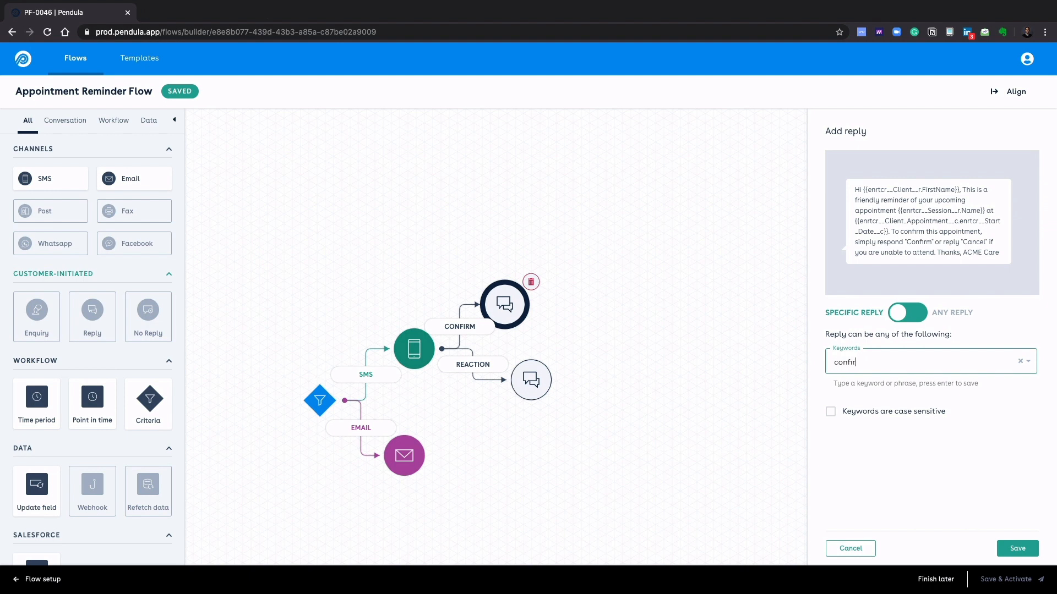
{"action": "type", "text": "confirm"}
{"action": "key", "text": "Return"}
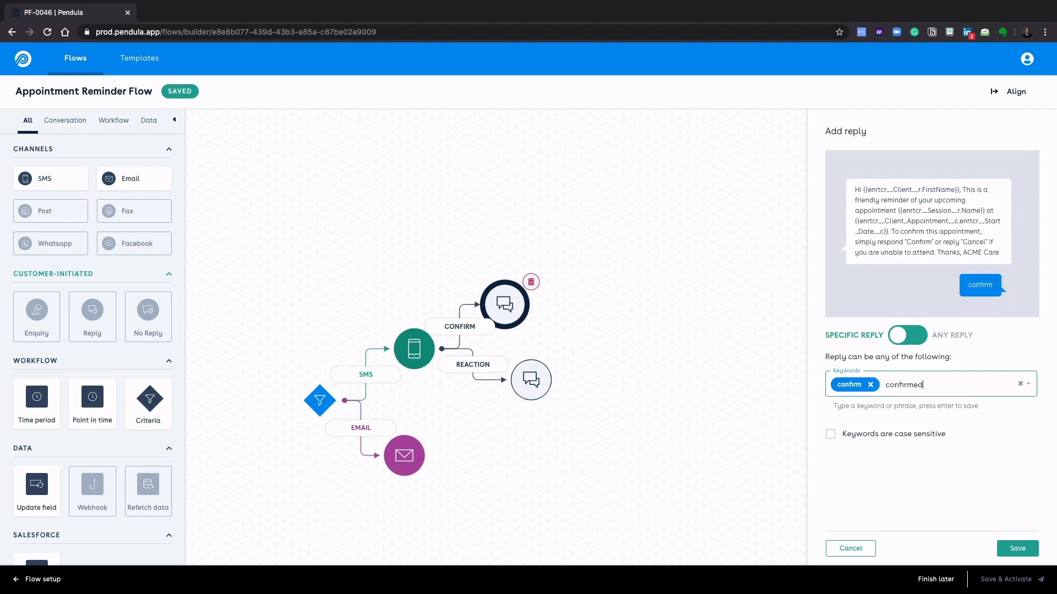
{"action": "type", "text": "confirmed"}
{"action": "key", "text": "Return"}
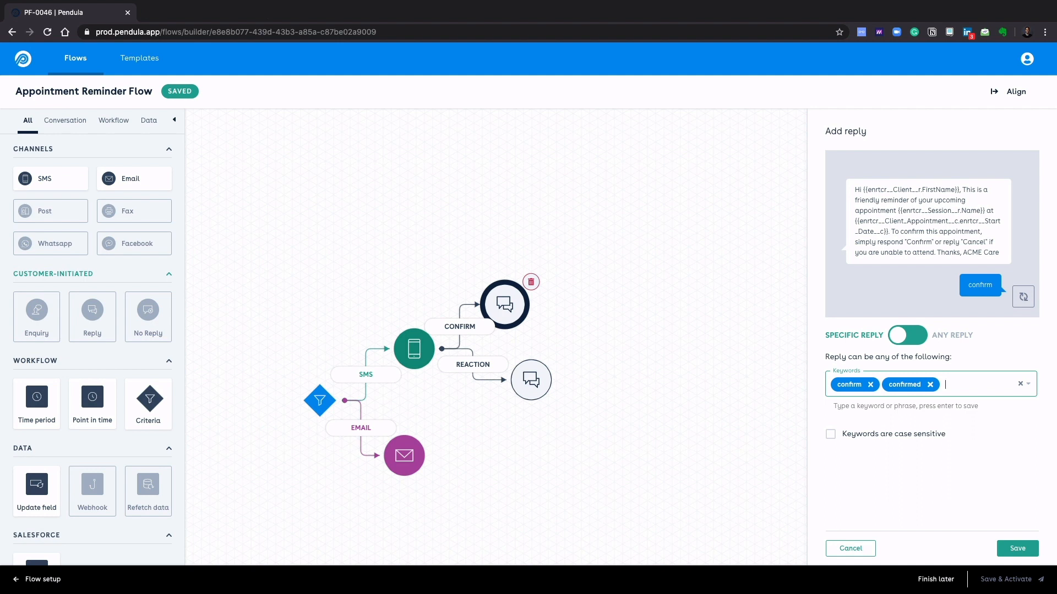
{"action": "left_click", "coordinate": [1022, 558]}
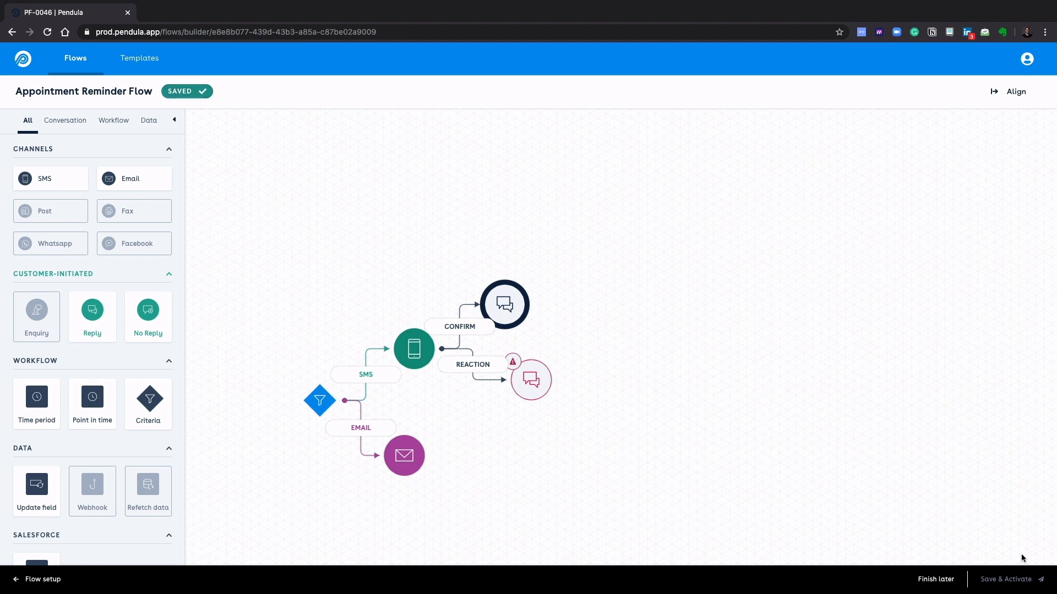
Add an update field node setting Client Appointment's Client Confirmation to Confirmed, save it, and connect the upper reply node to it
{"action": "left_click_drag", "start_coordinate": [23, 495], "coordinate": [607, 312]}
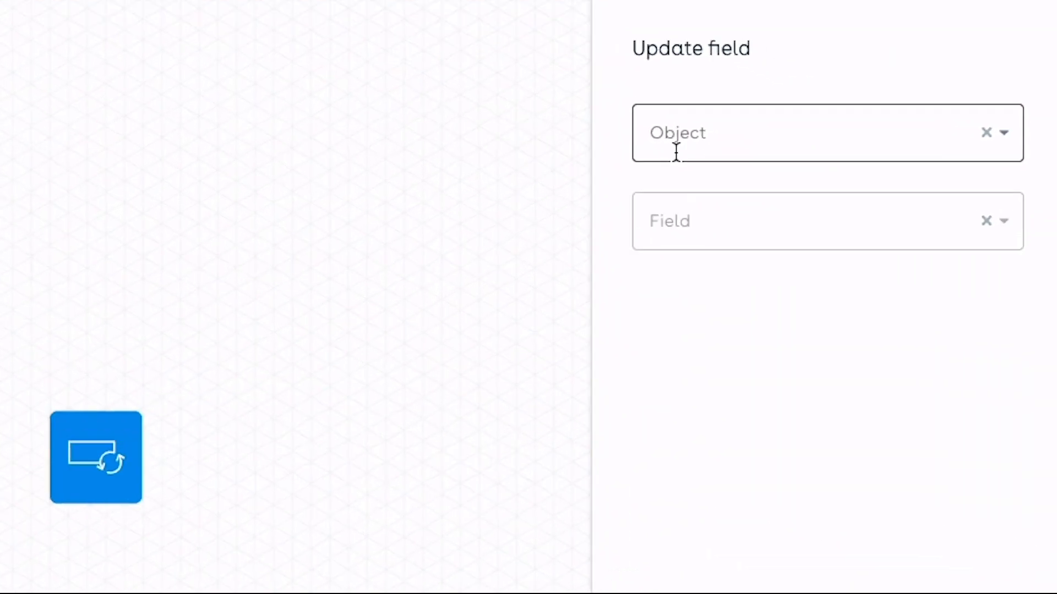
{"action": "left_click", "coordinate": [883, 175]}
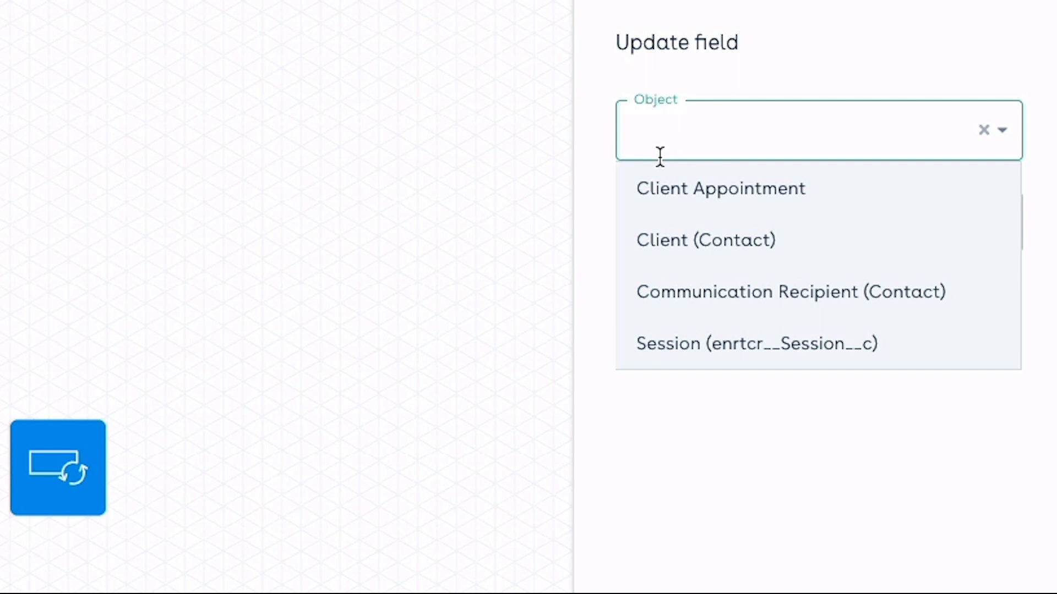
{"action": "left_click", "coordinate": [661, 175]}
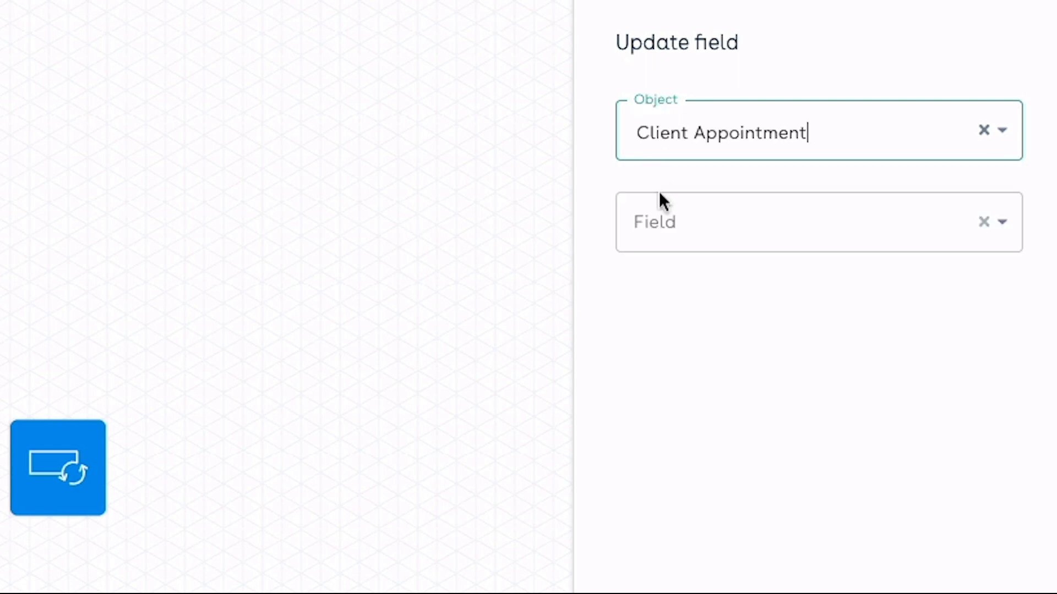
{"action": "left_click", "coordinate": [658, 219]}
{"action": "scroll", "coordinate": [709, 361], "scroll_direction": "down", "scroll_amount": 5}
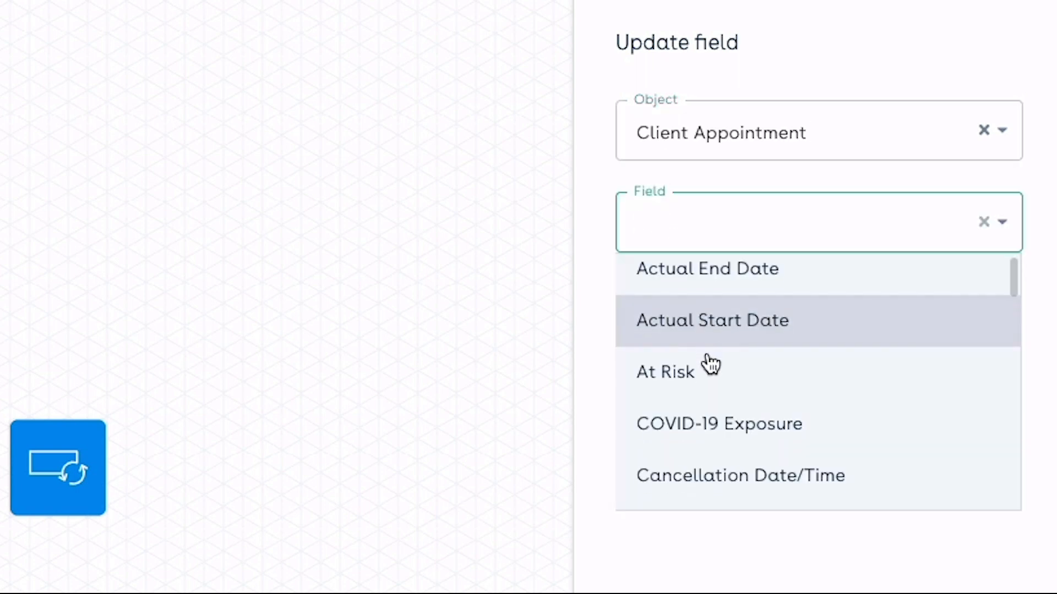
{"action": "left_click", "coordinate": [703, 454]}
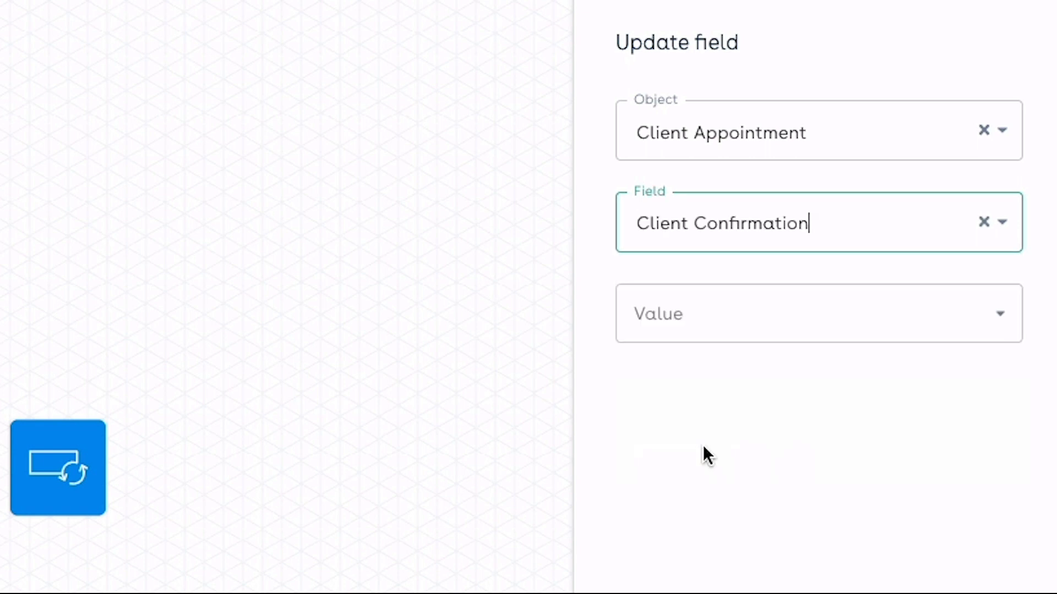
{"action": "left_click", "coordinate": [698, 321]}
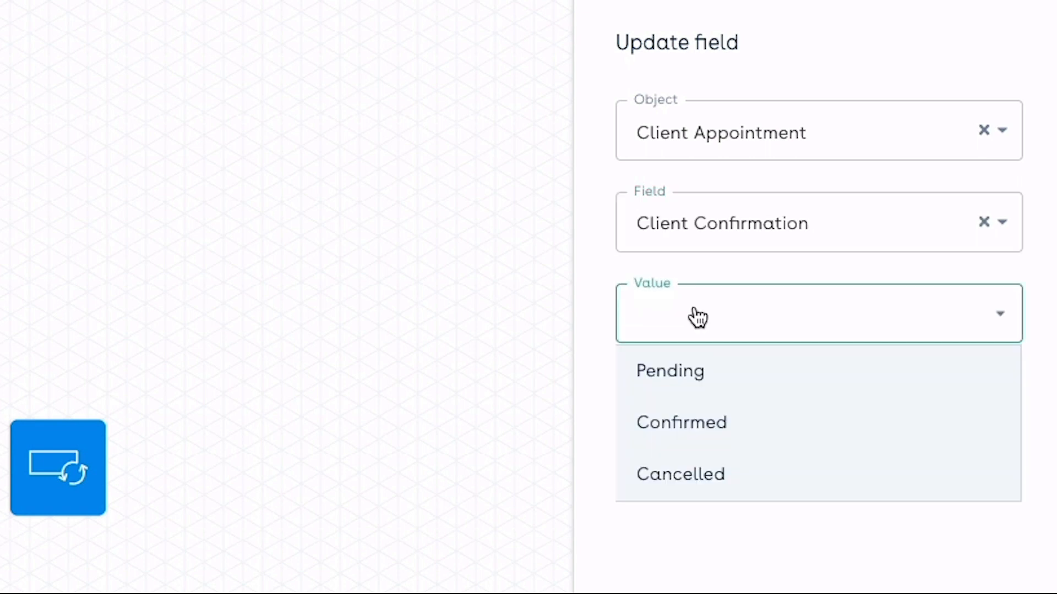
{"action": "left_click", "coordinate": [696, 418]}
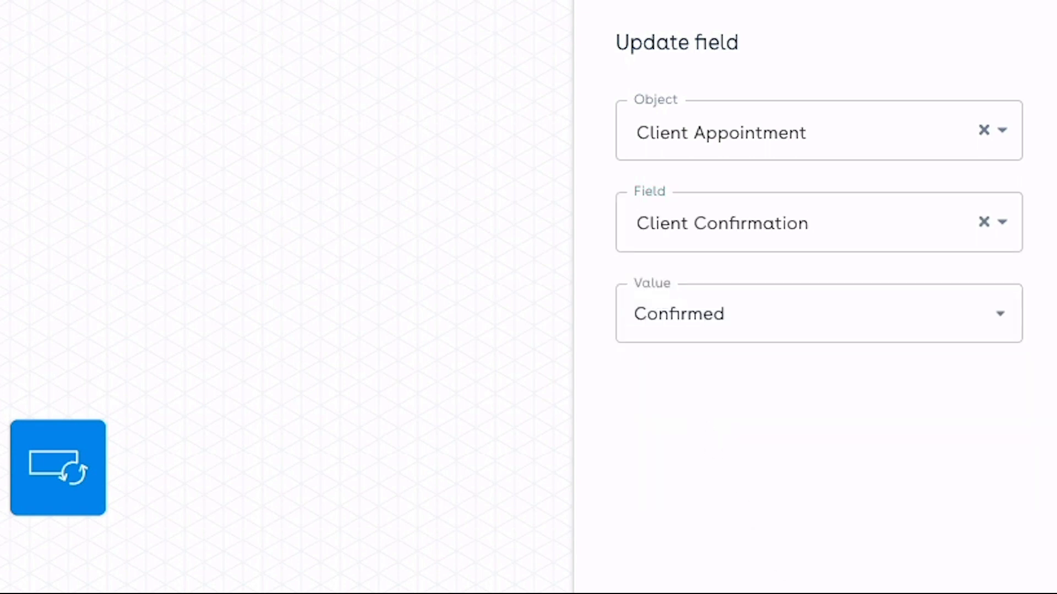
{"action": "left_click", "coordinate": [988, 549]}
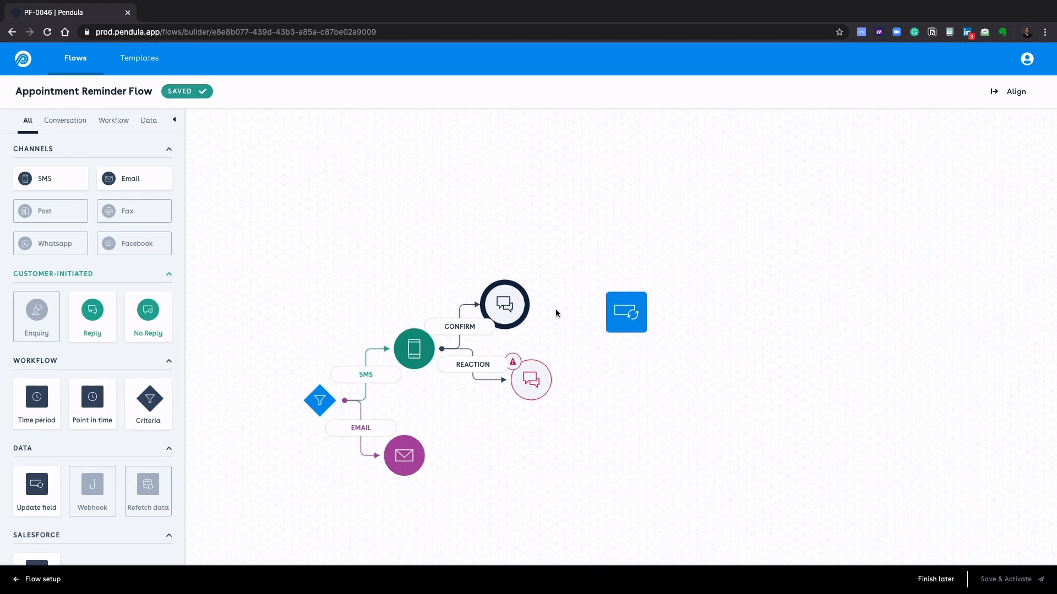
{"action": "left_click_drag", "start_coordinate": [532, 306], "coordinate": [563, 308]}
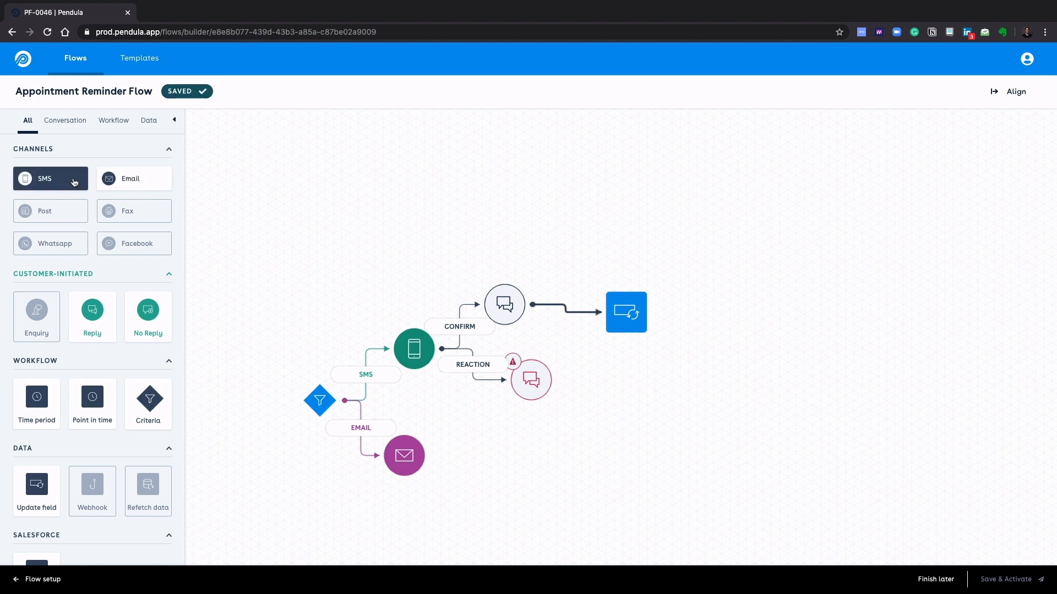
Add an SMS node with the Confirmed Appointment Confirmation template, save it, and connect the upper update field node to it
{"action": "left_click_drag", "start_coordinate": [73, 182], "coordinate": [746, 293]}
{"action": "left_click", "coordinate": [903, 167]}
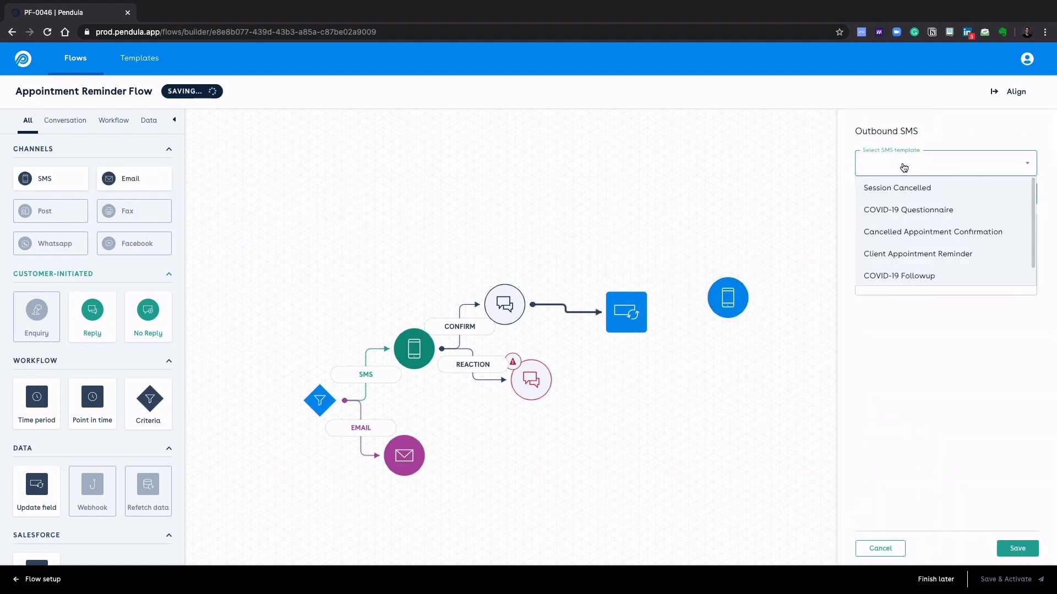
{"action": "scroll", "coordinate": [898, 259], "scroll_direction": "down", "scroll_amount": 1}
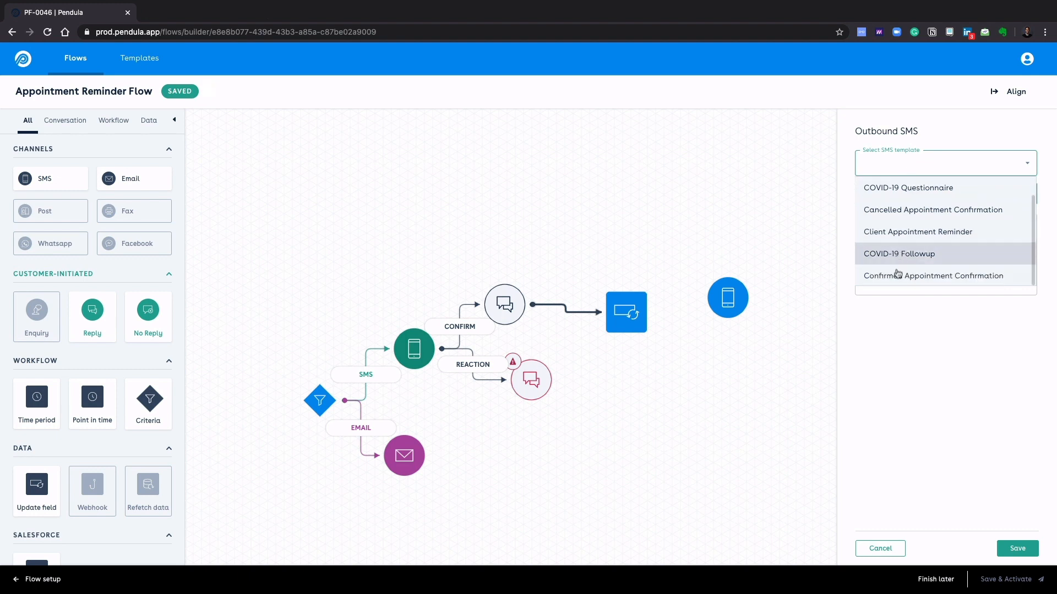
{"action": "left_click", "coordinate": [899, 275]}
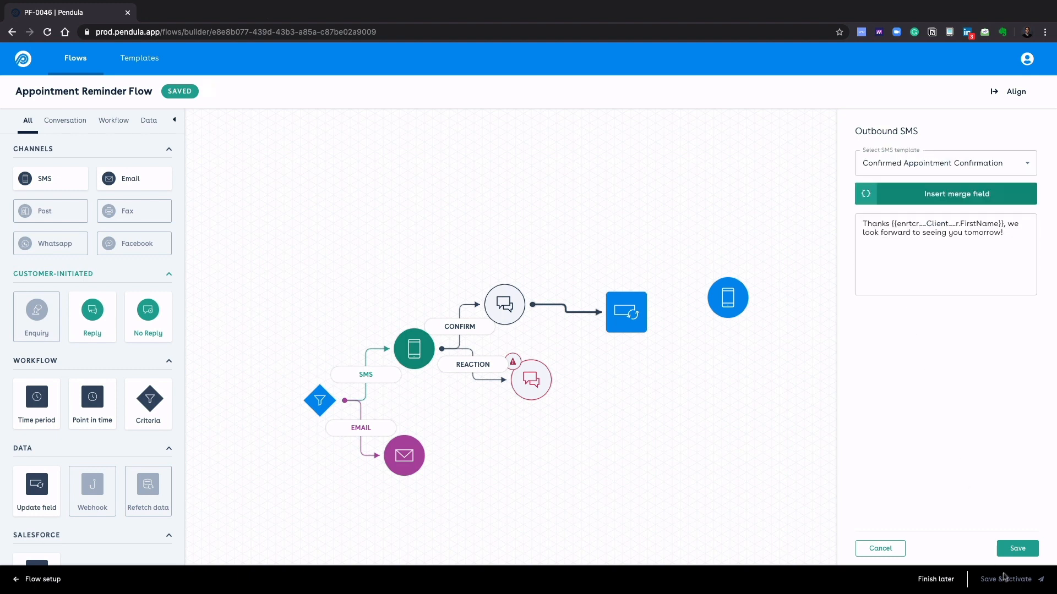
{"action": "left_click", "coordinate": [1012, 548]}
{"action": "left_click_drag", "start_coordinate": [648, 313], "coordinate": [726, 297]}
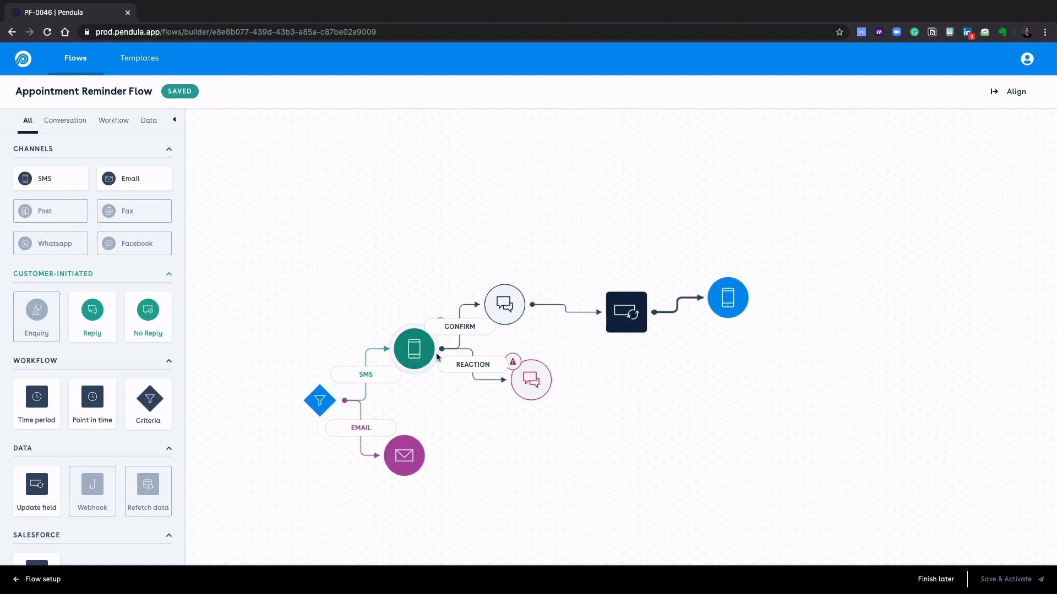
Give the lower reply node the specific reply keywords "cancel" and "cancelled", and save it
{"action": "left_click", "coordinate": [545, 384]}
{"action": "left_click", "coordinate": [863, 362]}
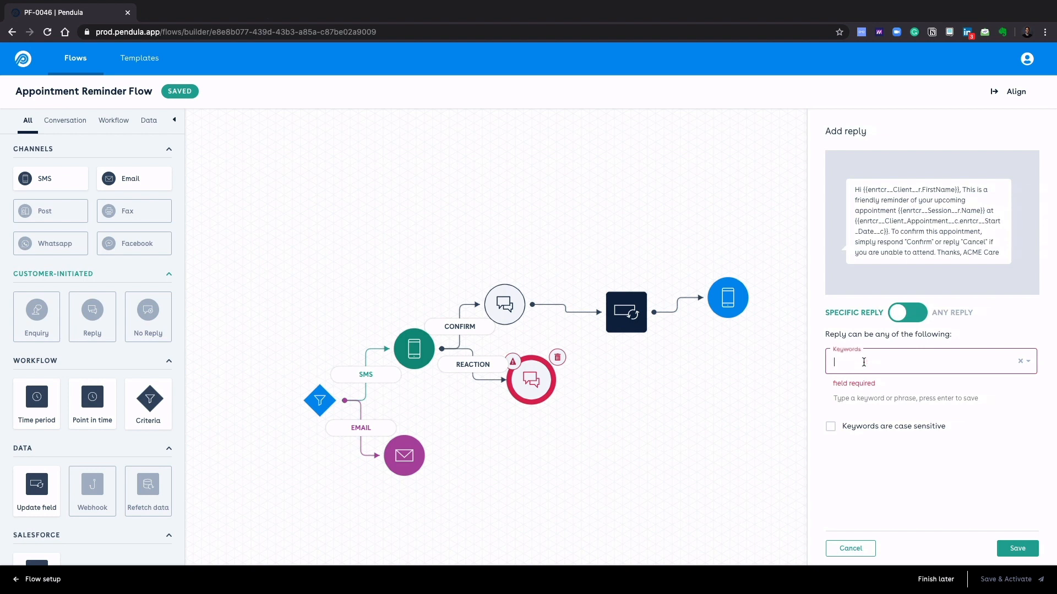
{"action": "type", "text": "cancel"}
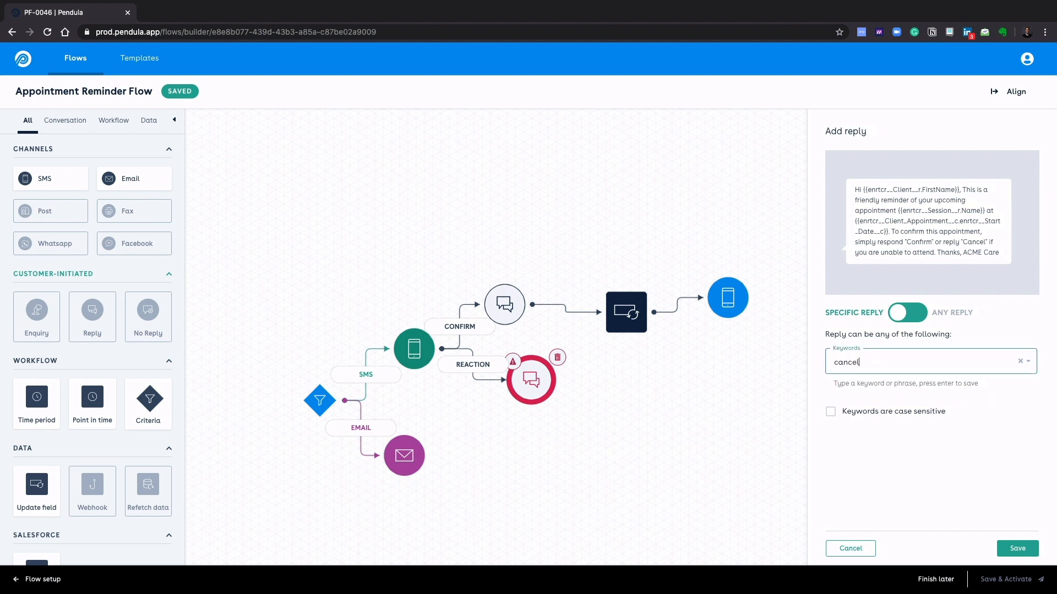
{"action": "key", "text": "Return"}
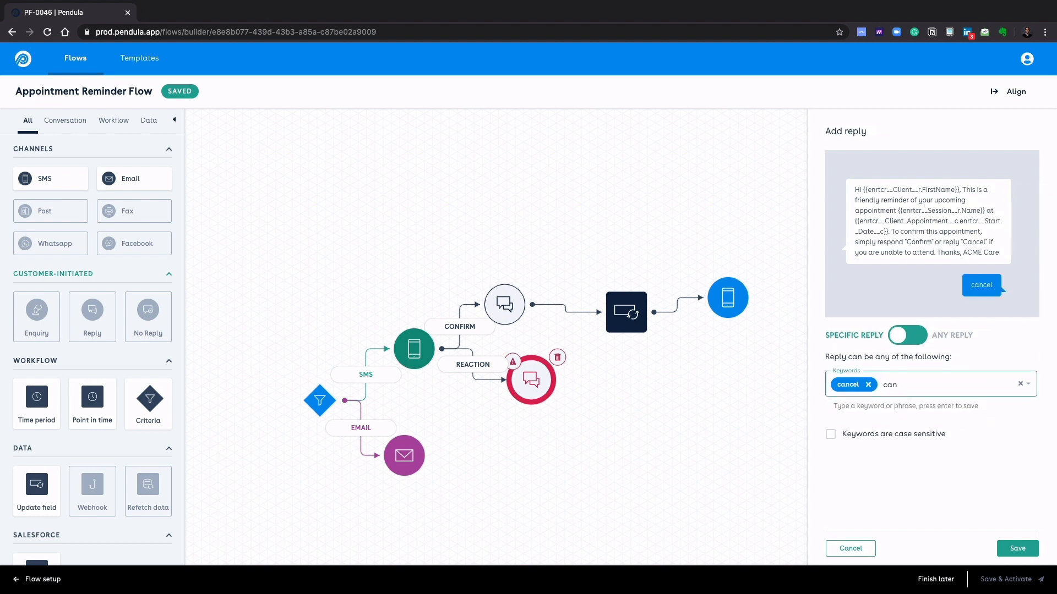
{"action": "type", "text": "cancelled"}
{"action": "key", "text": "Return"}
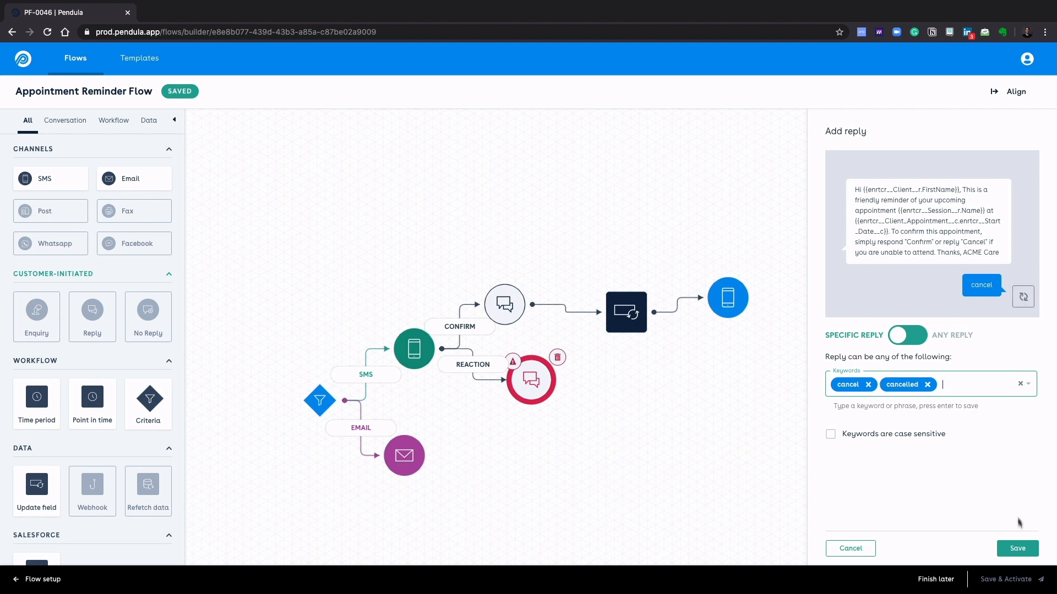
{"action": "left_click", "coordinate": [1018, 548]}
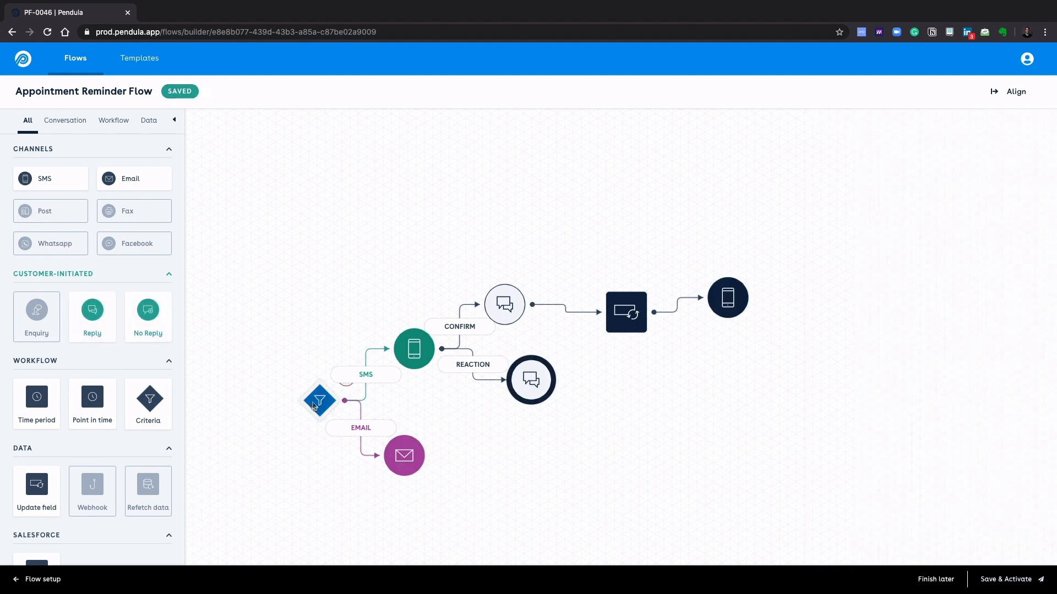
Add an update field node setting Client Appointment's Client Confirmation to Cancelled, save it, and connect the lower reply node to it
{"action": "left_click_drag", "start_coordinate": [32, 474], "coordinate": [615, 367]}
{"action": "left_click", "coordinate": [918, 168]}
{"action": "left_click", "coordinate": [916, 190]}
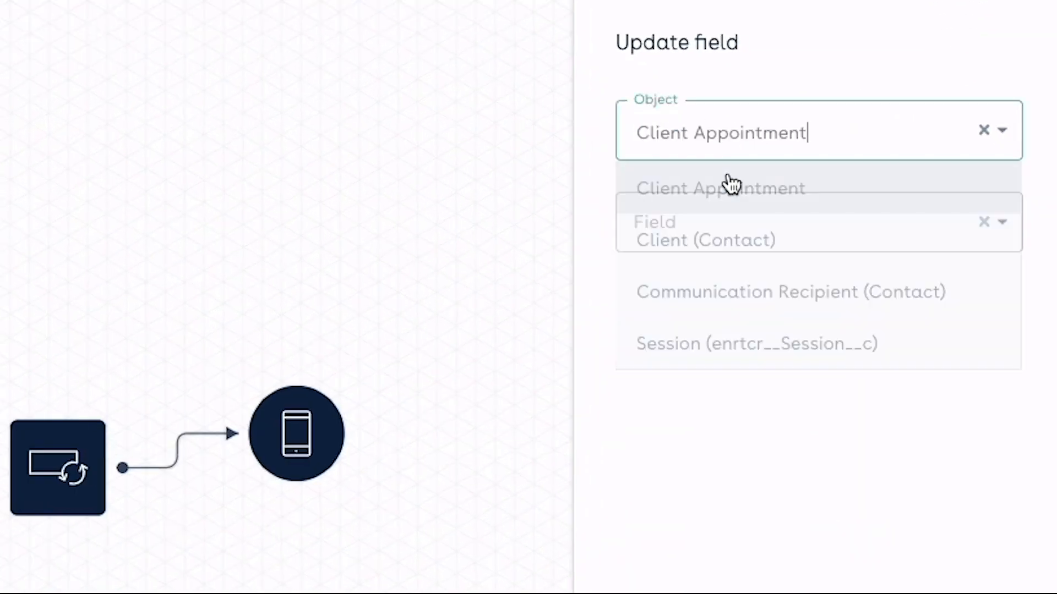
{"action": "left_click", "coordinate": [722, 205]}
{"action": "scroll", "coordinate": [729, 347], "scroll_direction": "down", "scroll_amount": 8}
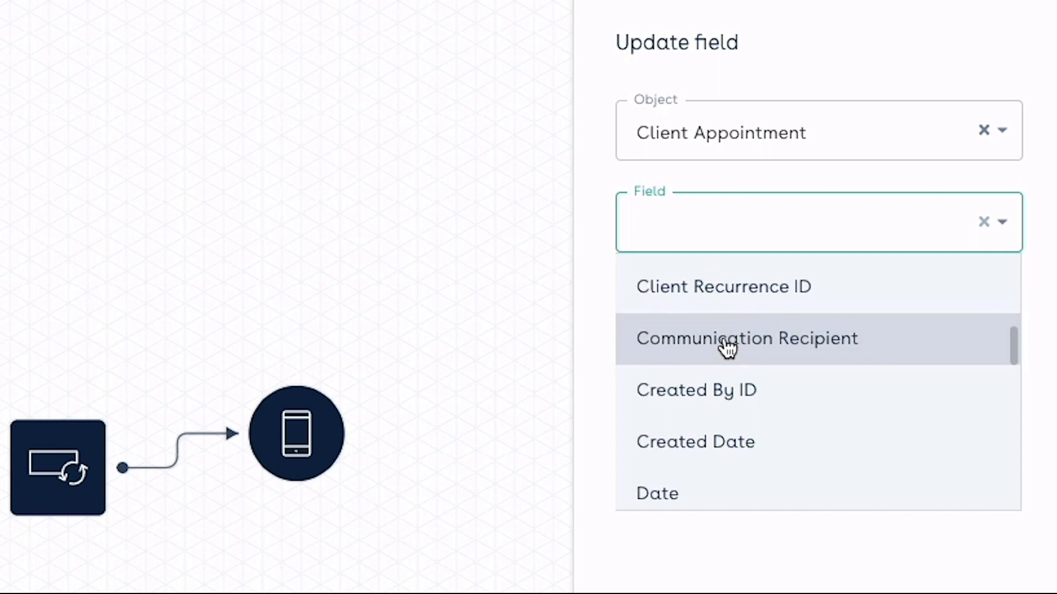
{"action": "scroll", "coordinate": [726, 349], "scroll_direction": "up", "scroll_amount": 4}
{"action": "left_click", "coordinate": [727, 458]}
{"action": "left_click", "coordinate": [719, 334]}
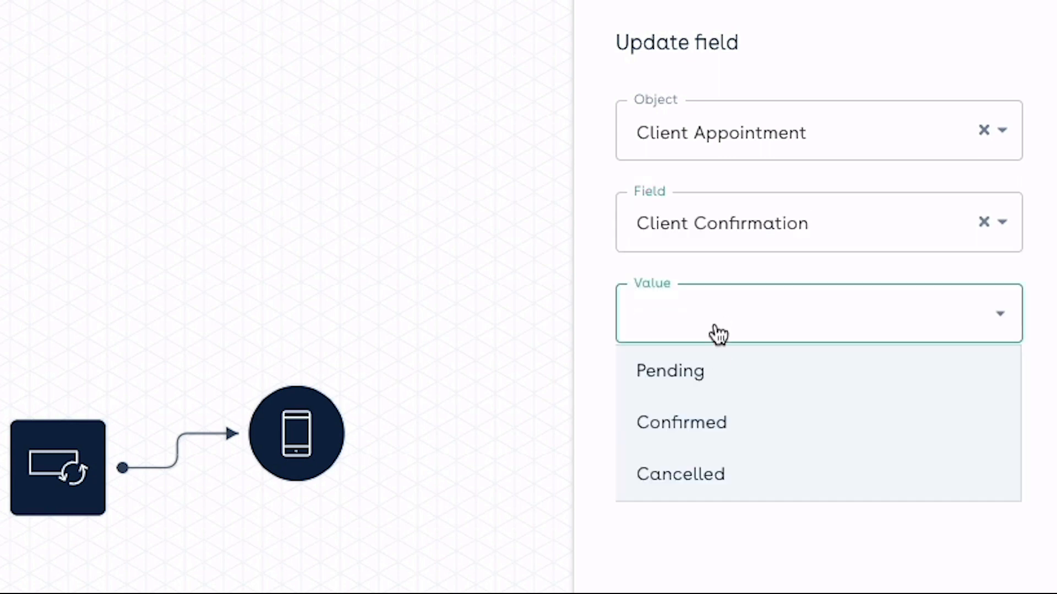
{"action": "left_click", "coordinate": [697, 473]}
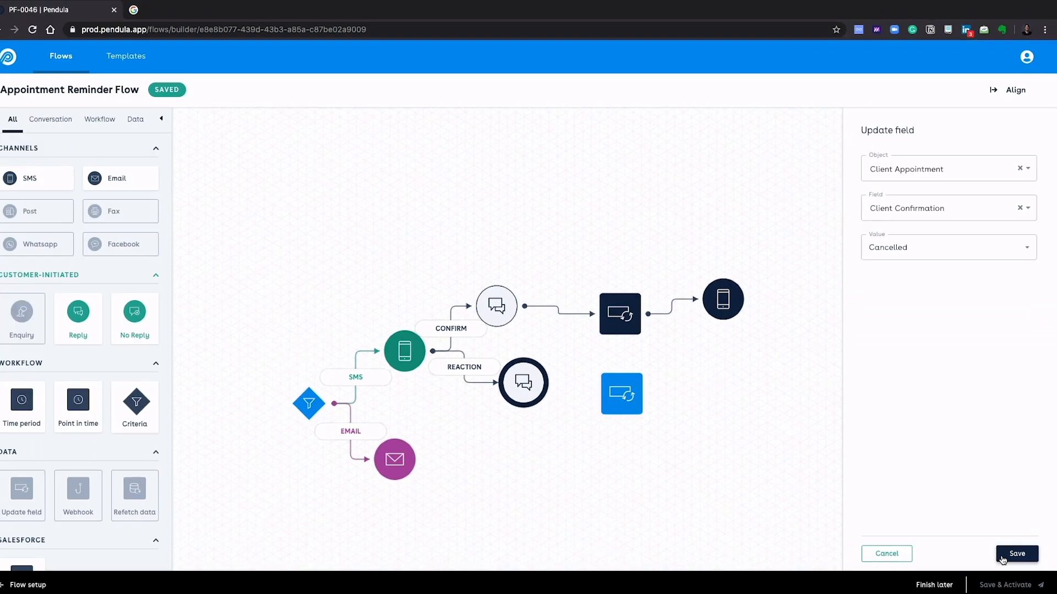
{"action": "left_click", "coordinate": [1002, 557]}
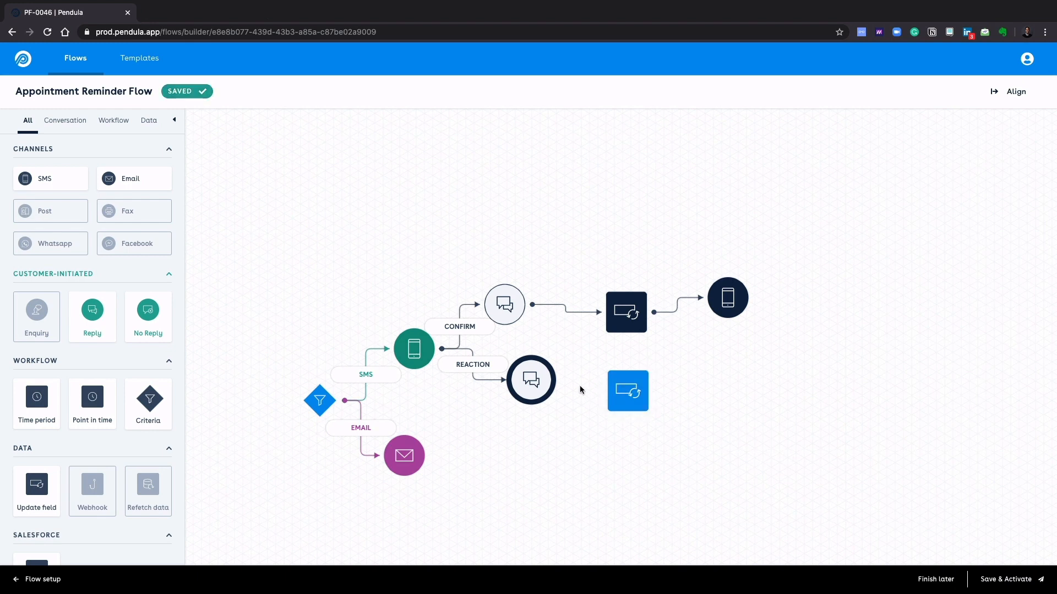
{"action": "left_click_drag", "start_coordinate": [560, 385], "coordinate": [578, 393]}
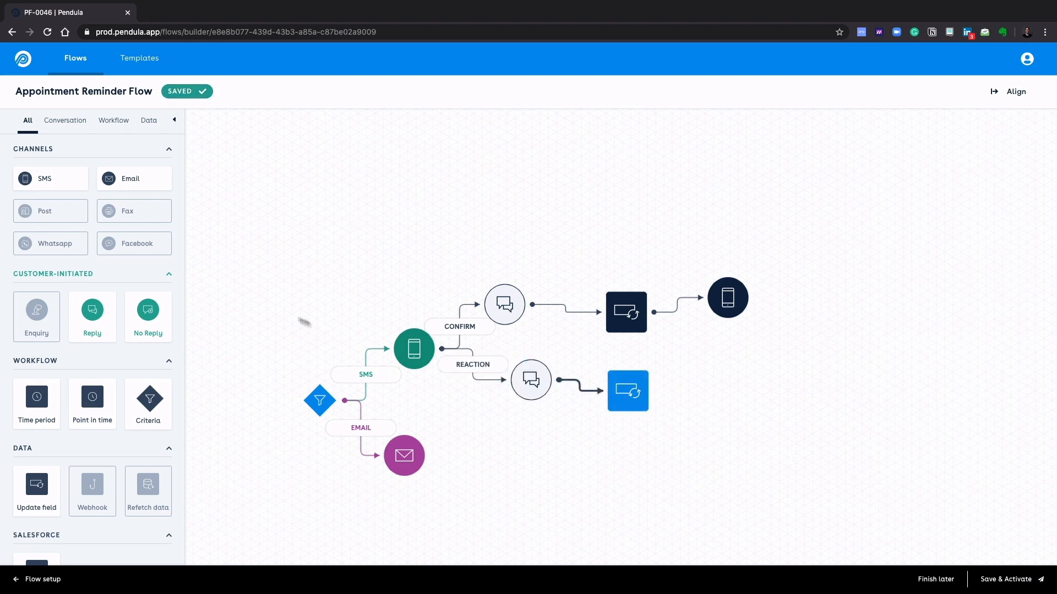
Add an SMS node with the Cancelled Appointment Confirmation template, save it, and connect the lower update field node to it
{"action": "left_click_drag", "start_coordinate": [77, 187], "coordinate": [762, 372]}
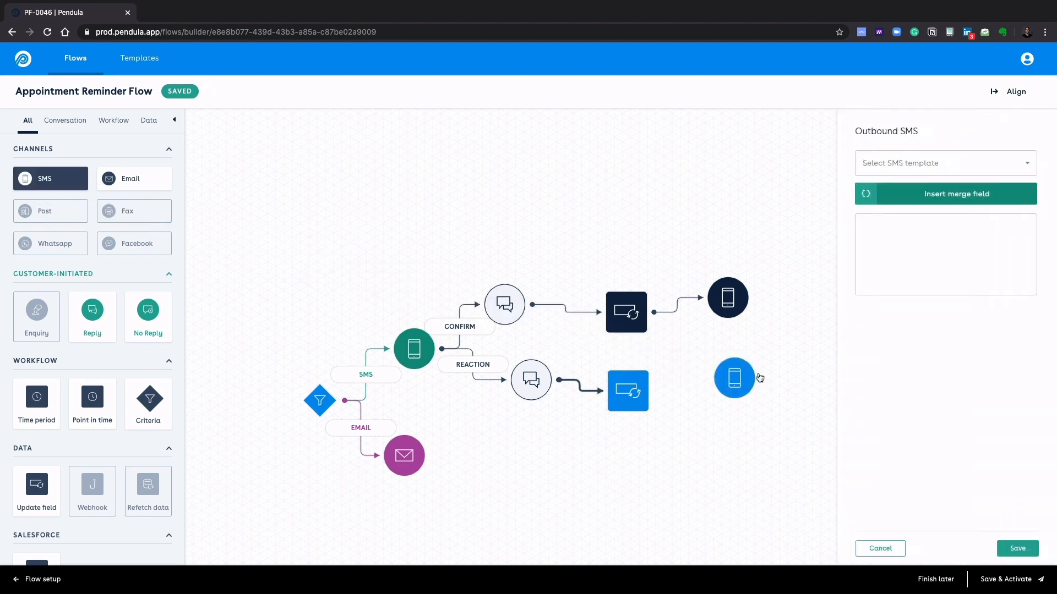
{"action": "left_click", "coordinate": [912, 167]}
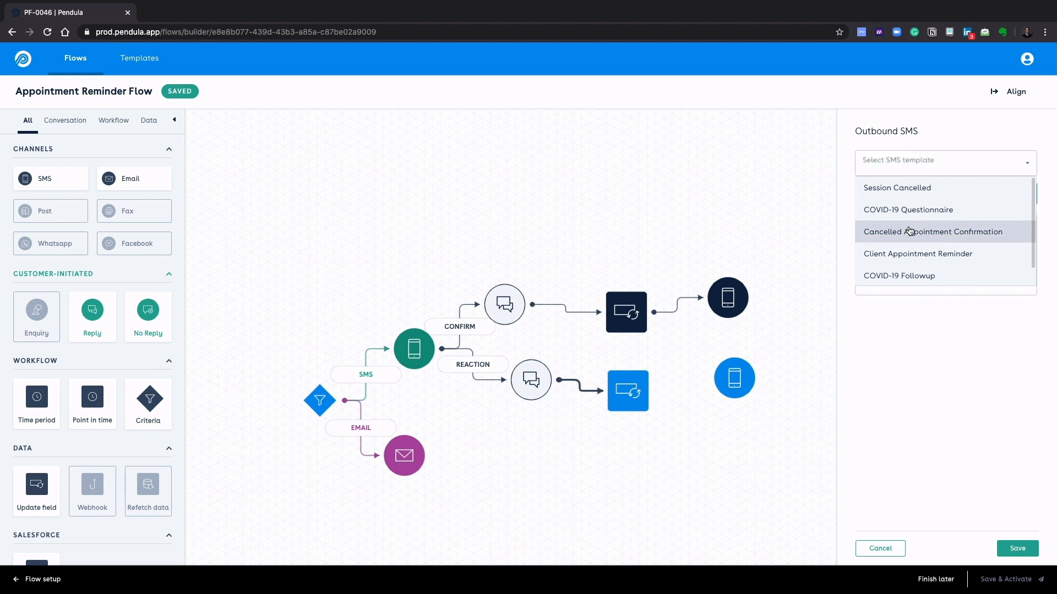
{"action": "left_click", "coordinate": [911, 231]}
{"action": "left_click", "coordinate": [1018, 548]}
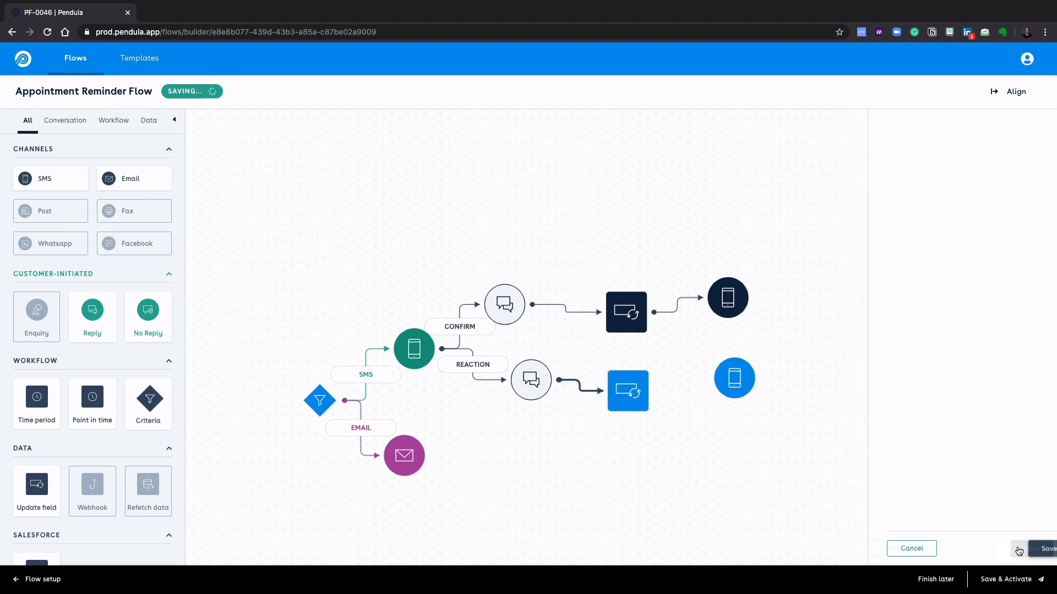
{"action": "left_click_drag", "start_coordinate": [648, 393], "coordinate": [734, 379]}
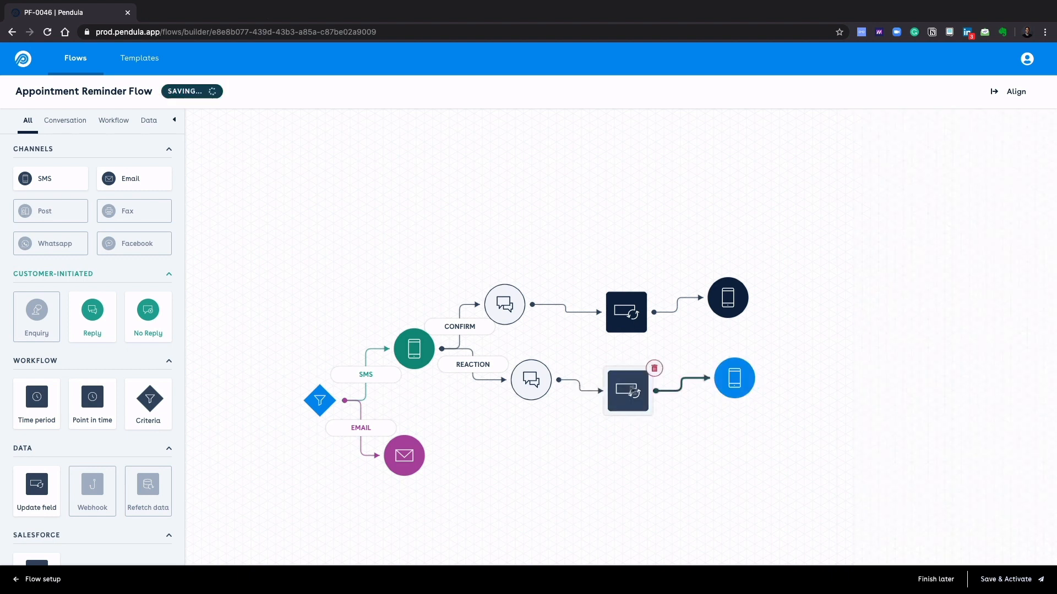
Add a Salesforce create new case node beyond the cancellation SMS node and connect the SMS node to it
{"action": "scroll", "coordinate": [18, 414], "scroll_direction": "down", "scroll_amount": 3}
{"action": "left_click_drag", "start_coordinate": [19, 414], "coordinate": [804, 358]}
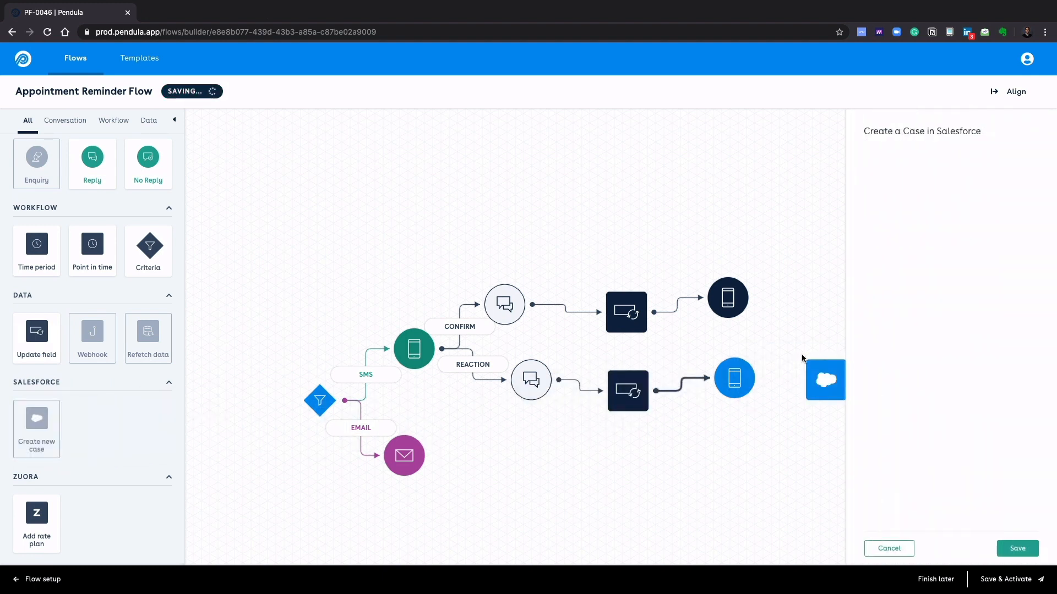
{"action": "left_click", "coordinate": [867, 549]}
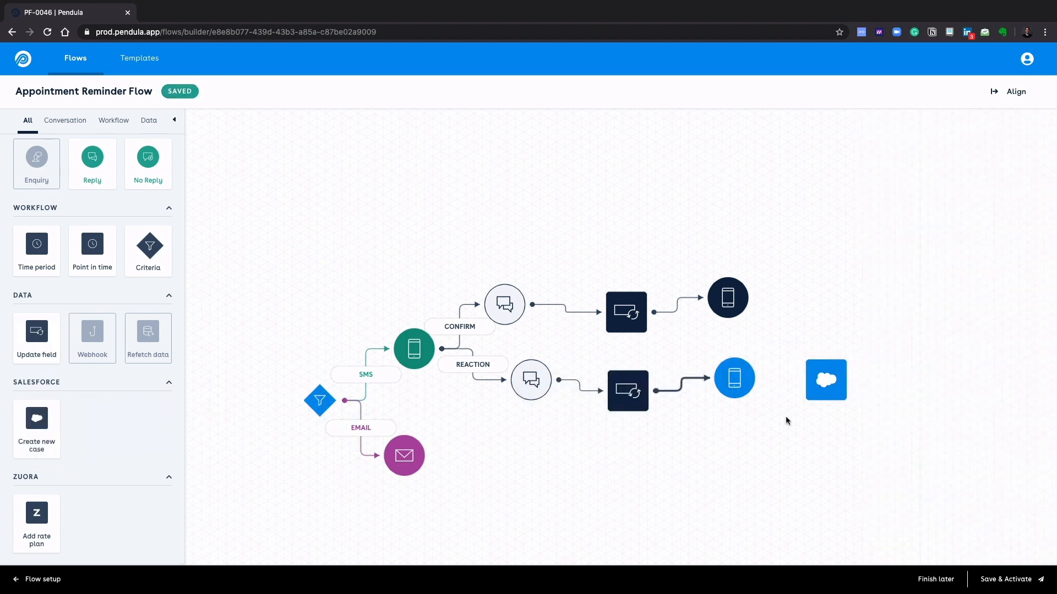
{"action": "mouse_move", "coordinate": [760, 385]}
{"action": "left_click_drag", "start_coordinate": [756, 378], "coordinate": [823, 379]}
{"action": "mouse_move", "coordinate": [813, 353]}
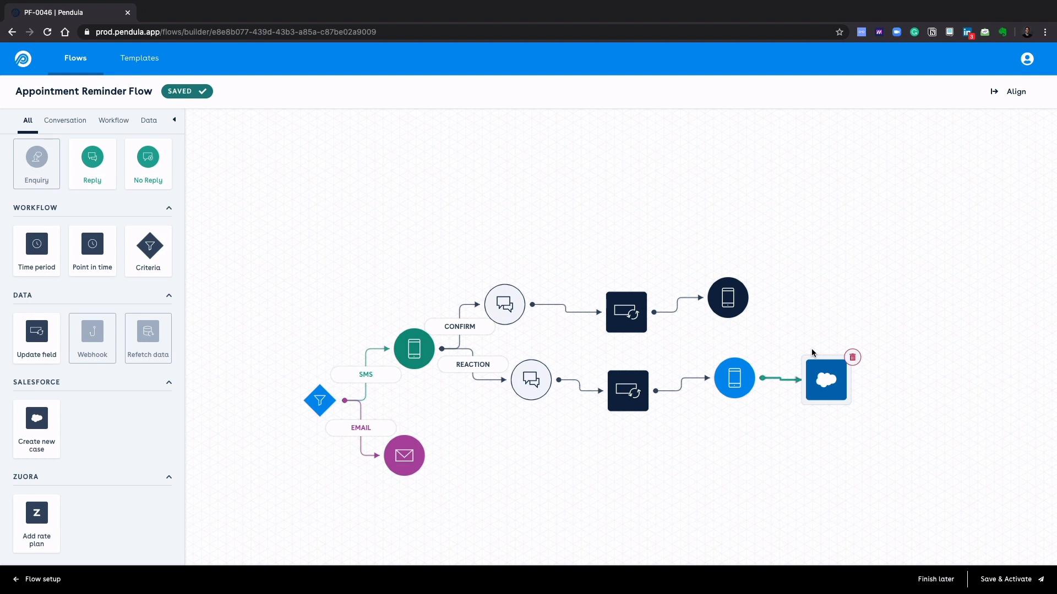
Align the nodes of the appointment reminder flow, and save and activate the flow
{"action": "left_click", "coordinate": [1002, 102]}
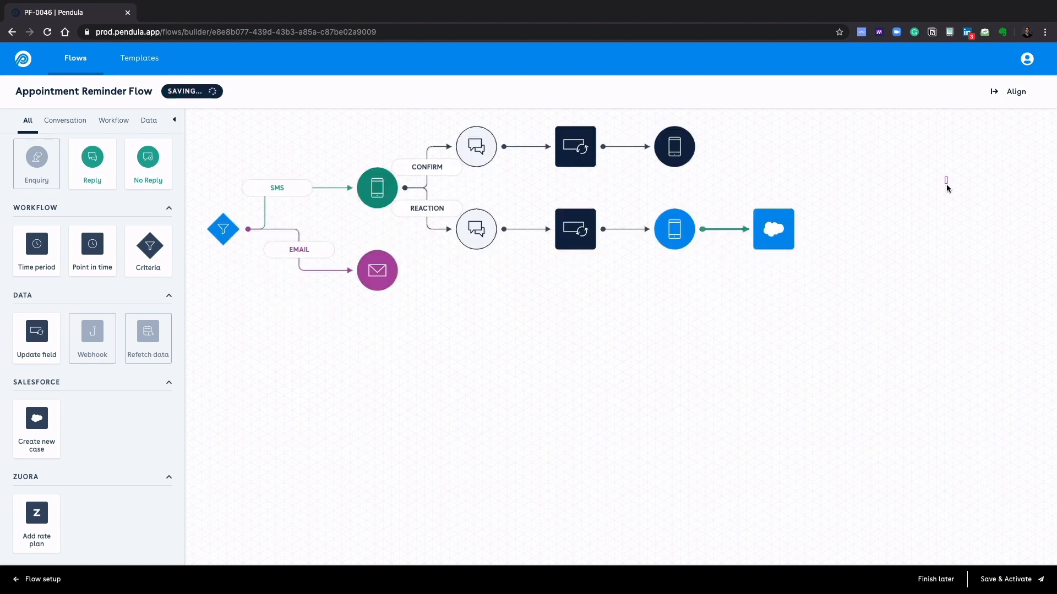
{"action": "left_click_drag", "start_coordinate": [560, 265], "coordinate": [627, 388]}
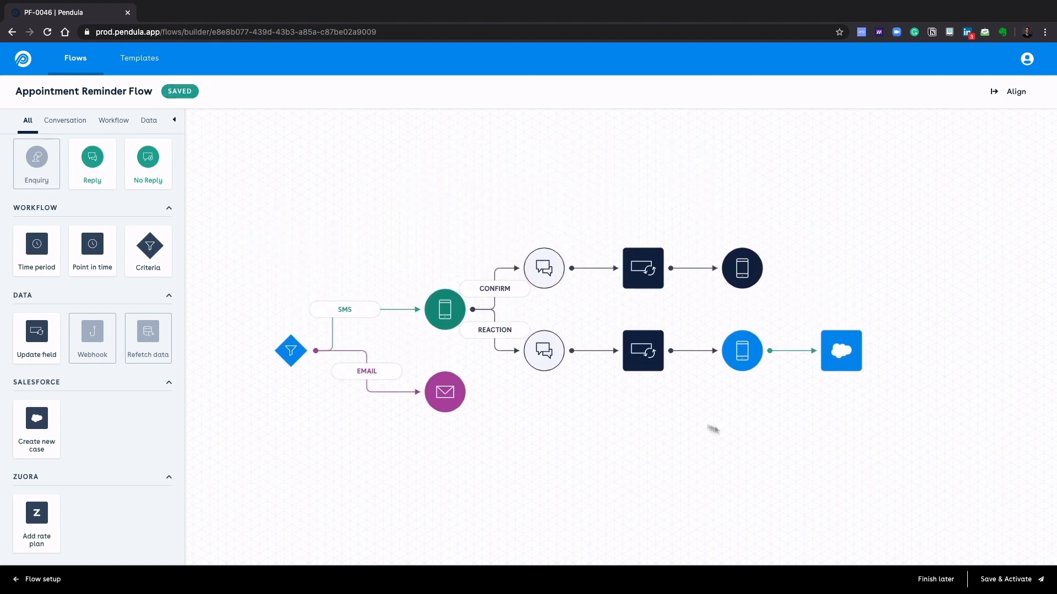
{"action": "left_click", "coordinate": [1012, 578]}
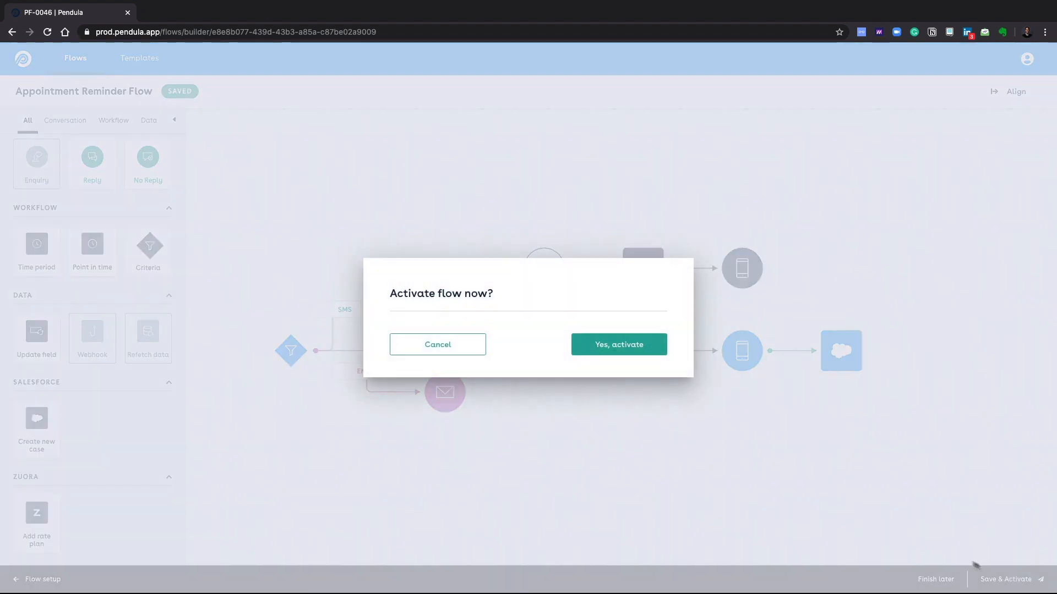
{"action": "left_click", "coordinate": [655, 355]}
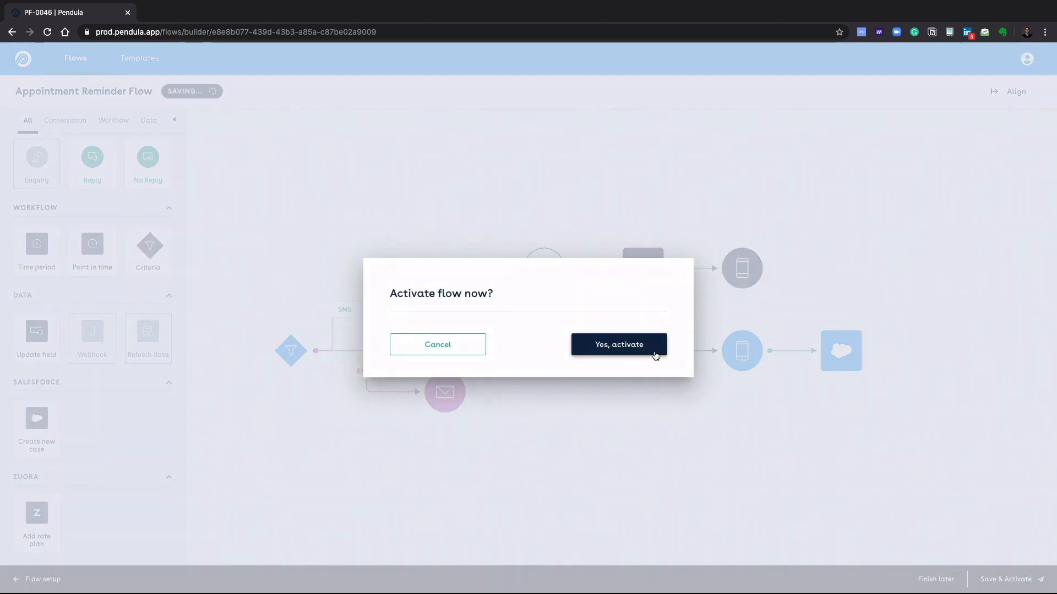